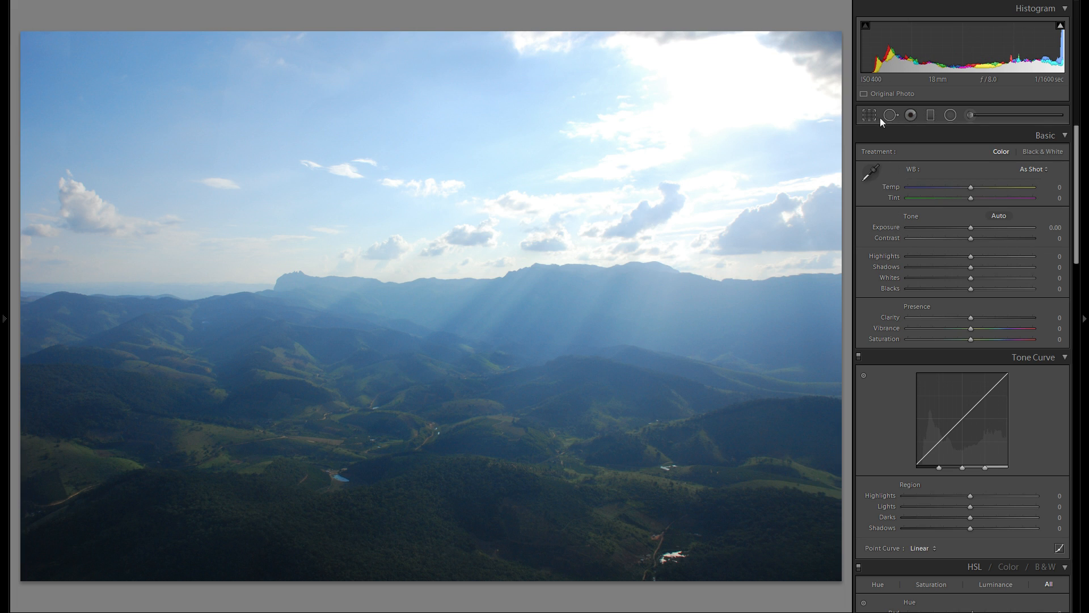
# Crop a strip of sky off the top edge of the photo, about 15% of its height, keeping full width.
pyautogui.press('r')
pyautogui.moveTo(479, 31); pyautogui.dragTo(473, 69)
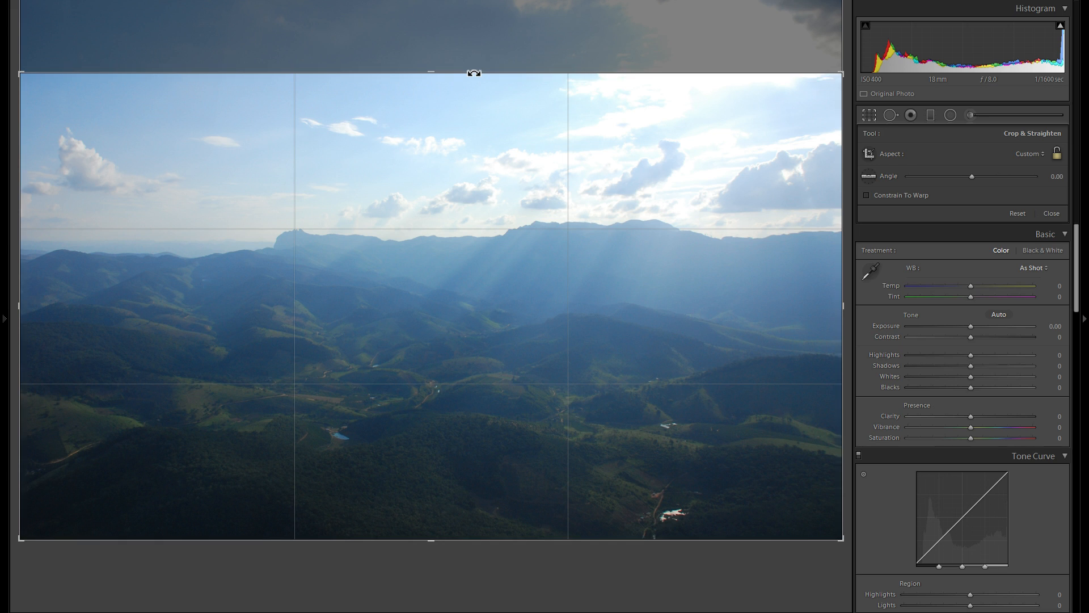
pyautogui.press('Return')
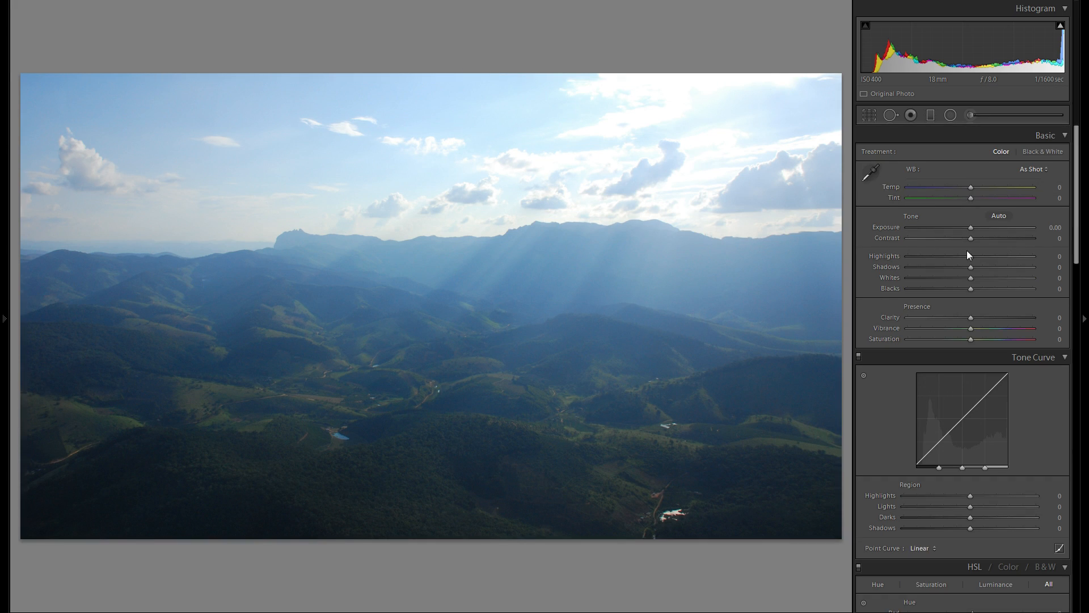
# Set the photo's Contrast to +54 and Shadows to +69.
pyautogui.moveTo(971, 242)
pyautogui.mouseDown()
pyautogui.moveTo(1006, 241)
pyautogui.moveTo(972, 238)
pyautogui.mouseUp()
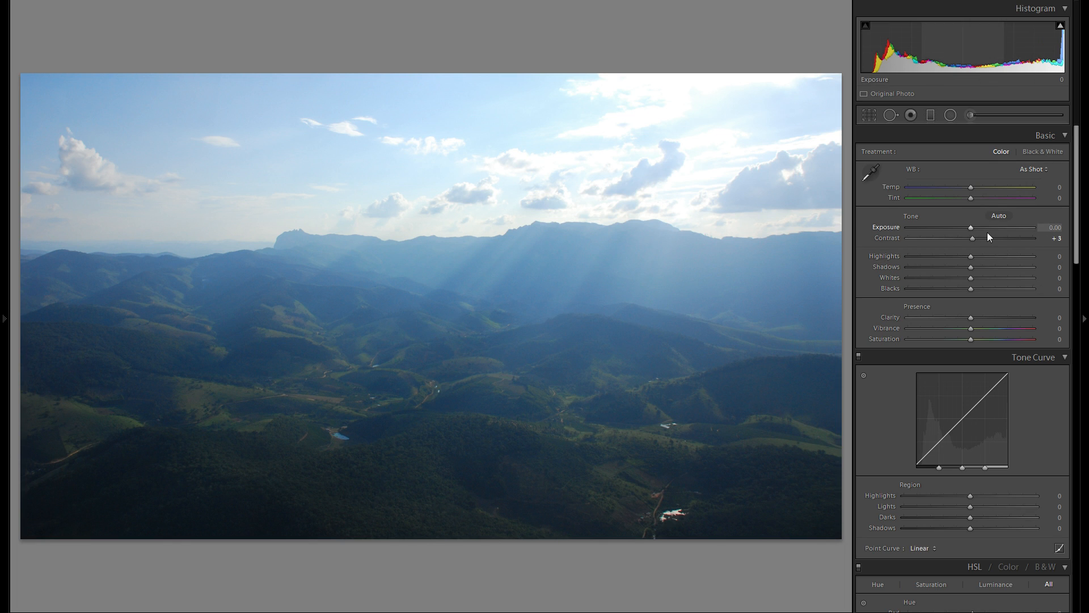
pyautogui.click(1006, 239)
pyautogui.moveTo(1007, 238); pyautogui.dragTo(1004, 238)
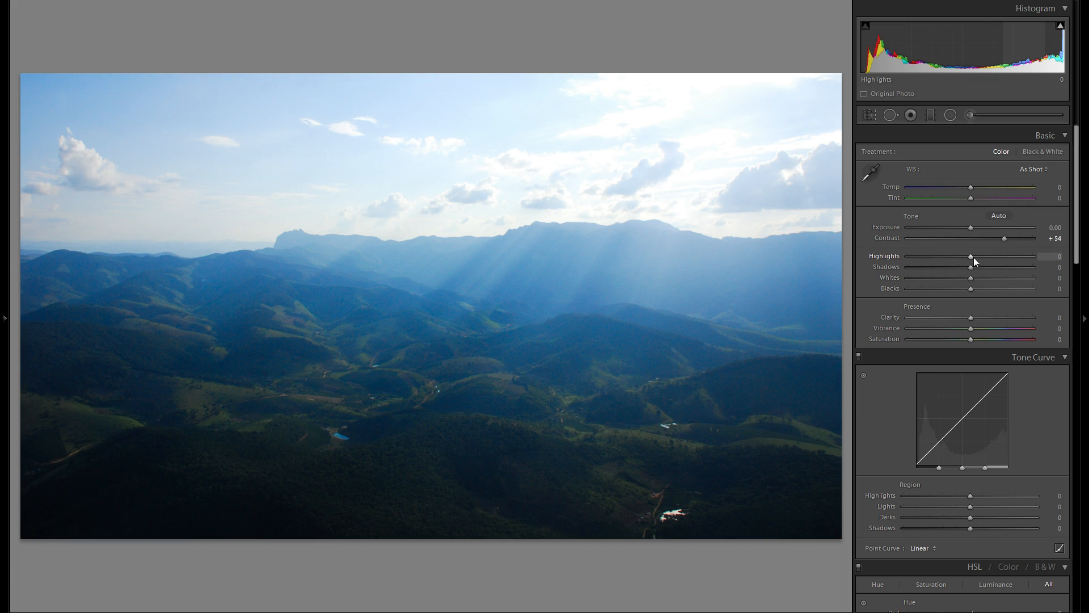
pyautogui.moveTo(969, 267); pyautogui.dragTo(997, 265)
pyautogui.doubleClick(897, 278)
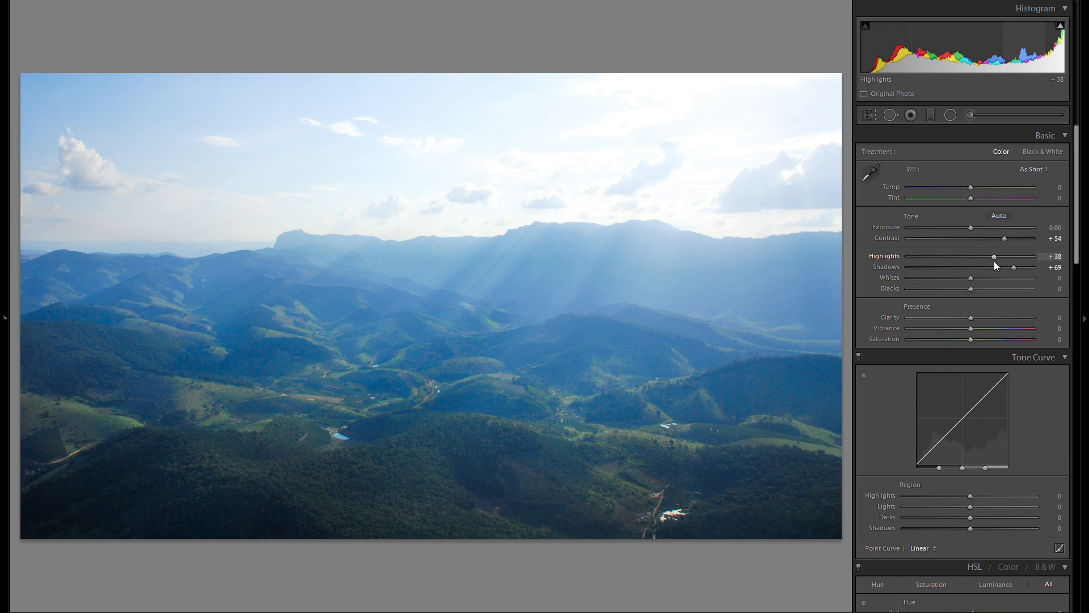
# Reset Highlights, try it at -100 to compare the sky, and set it to +55.
pyautogui.doubleClick(889, 256)
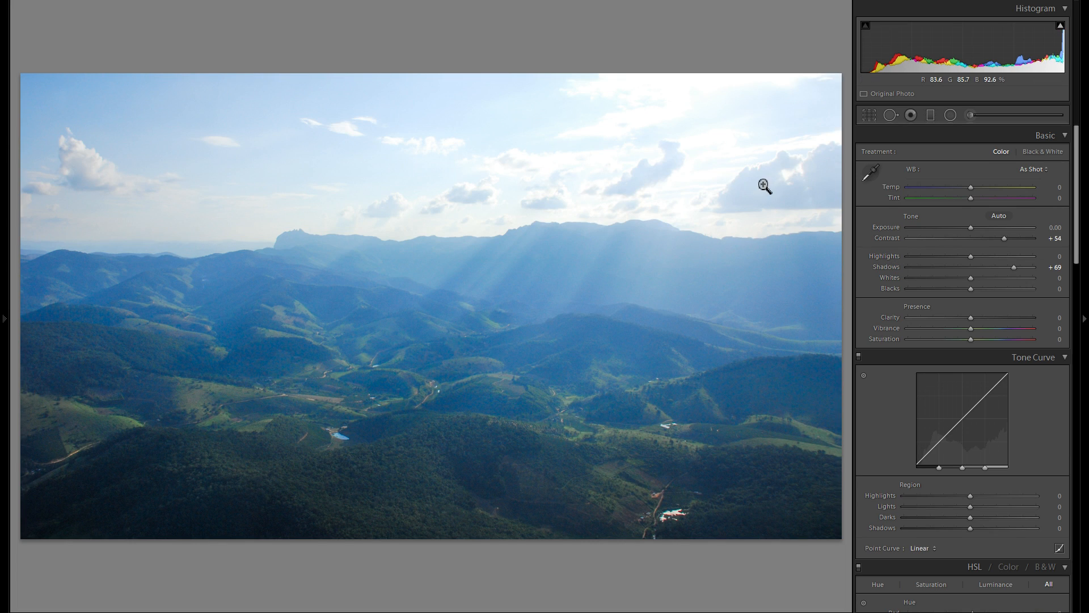
pyautogui.moveTo(1065, 29)
pyautogui.moveTo(958, 256); pyautogui.dragTo(784, 263)
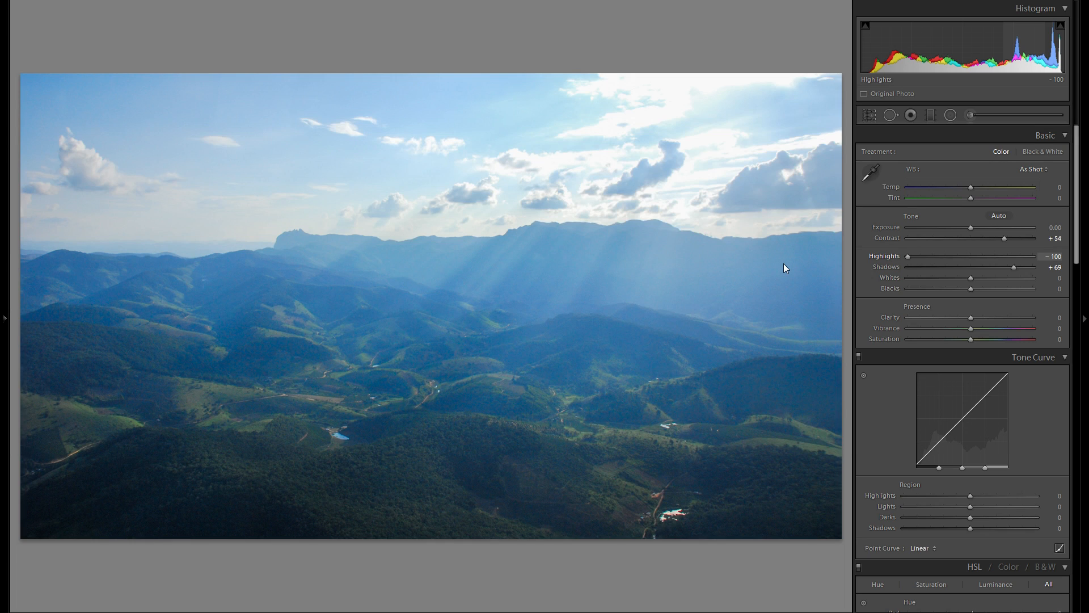
pyautogui.moveTo(907, 257); pyautogui.dragTo(1009, 259)
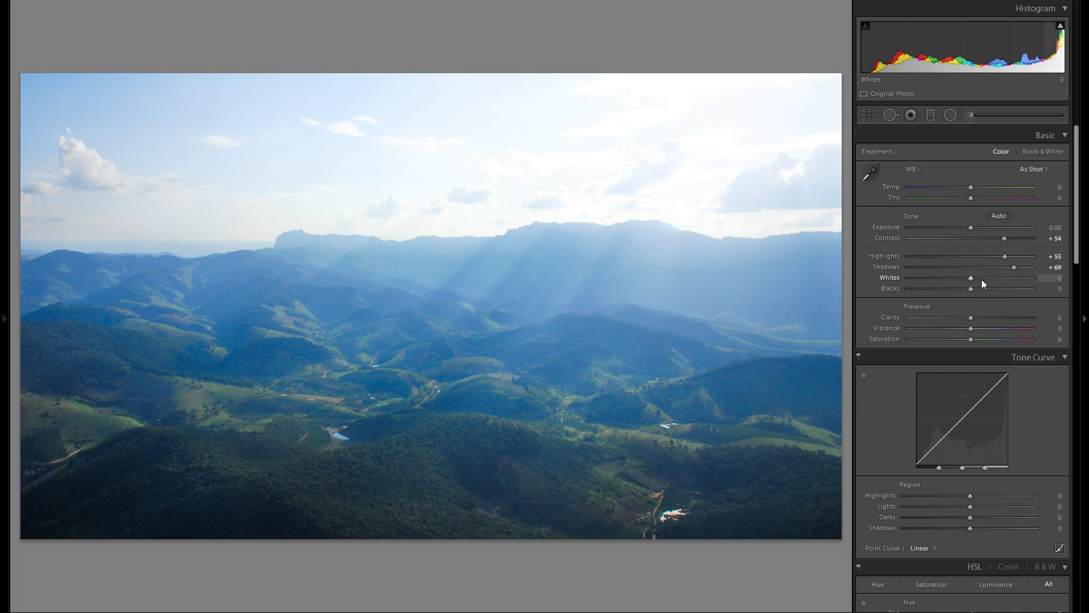
# Set Whites to +29, Blacks to -29 and Clarity to +30.
pyautogui.moveTo(972, 279); pyautogui.dragTo(954, 301)
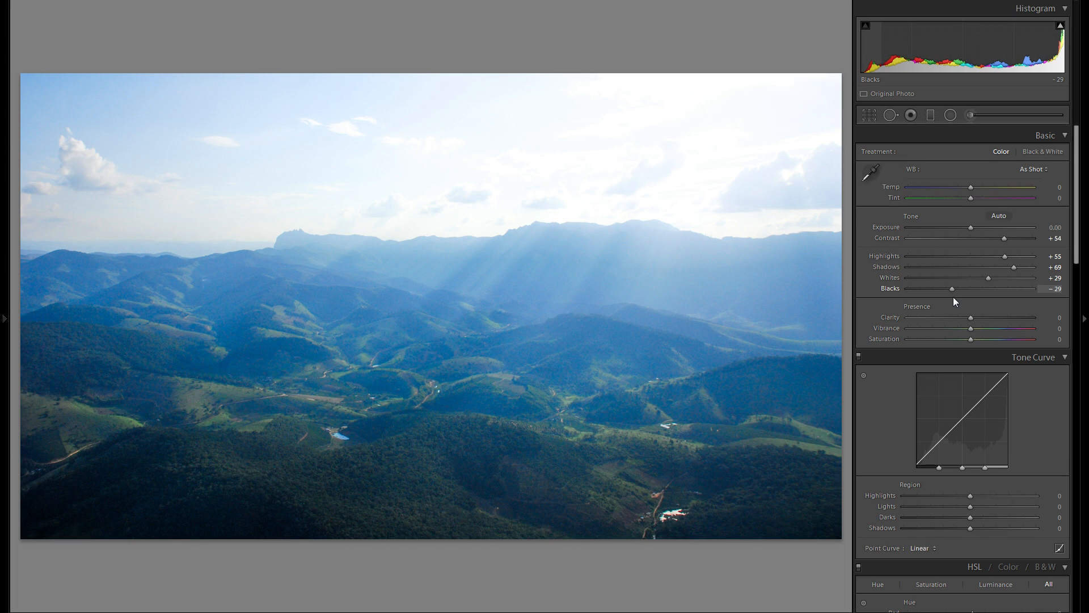
pyautogui.moveTo(970, 318)
pyautogui.mouseDown()
pyautogui.moveTo(919, 318)
pyautogui.moveTo(1005, 319)
pyautogui.moveTo(976, 317)
pyautogui.moveTo(989, 318)
pyautogui.mouseUp()
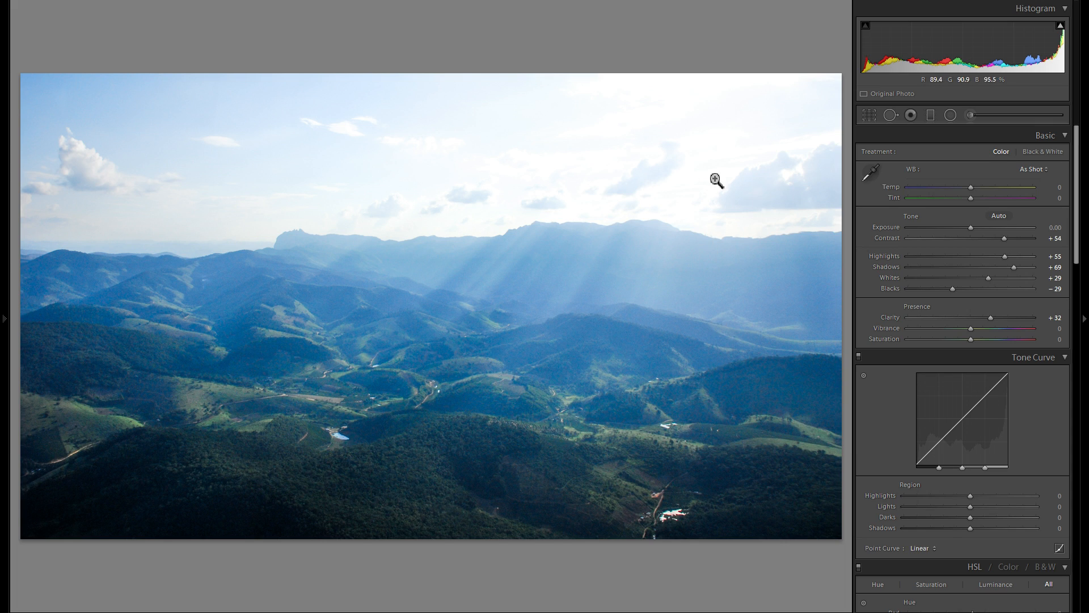
pyautogui.moveTo(988, 317)
pyautogui.mouseDown()
pyautogui.moveTo(971, 316)
pyautogui.moveTo(1030, 315)
pyautogui.moveTo(988, 318)
pyautogui.mouseUp()
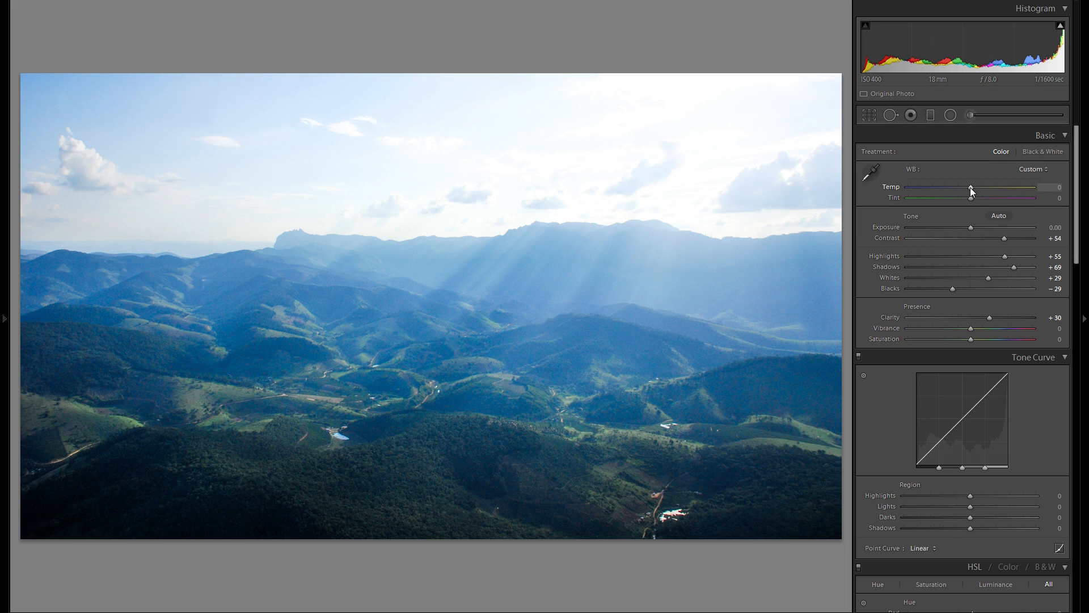
# Warm the white balance by setting Temp to +36 and Tint to +9.
pyautogui.moveTo(972, 187); pyautogui.dragTo(994, 187)
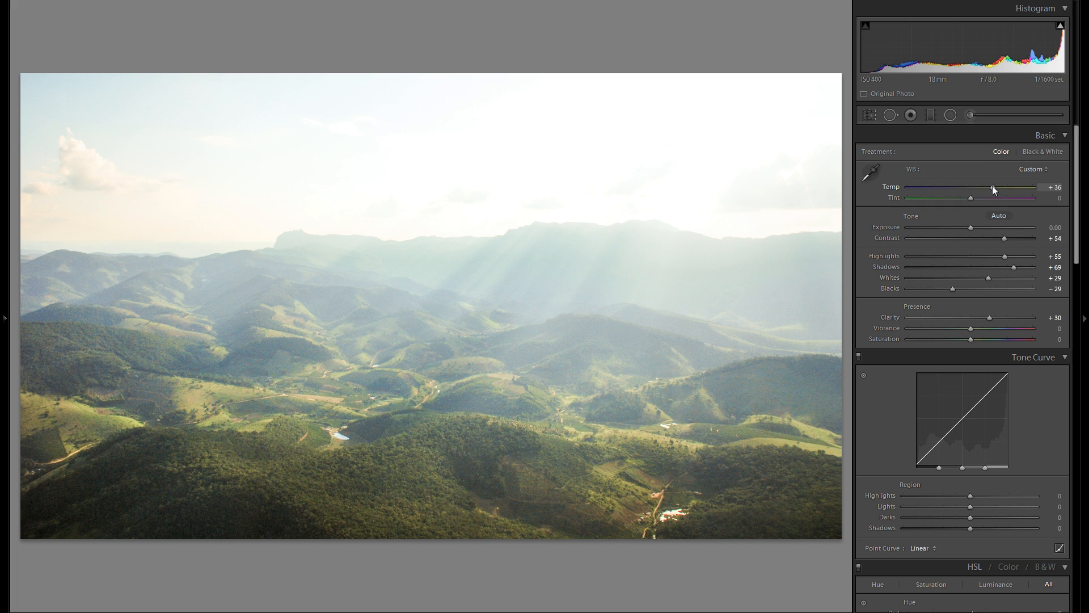
pyautogui.moveTo(971, 198); pyautogui.dragTo(982, 199)
pyautogui.doubleClick(982, 200)
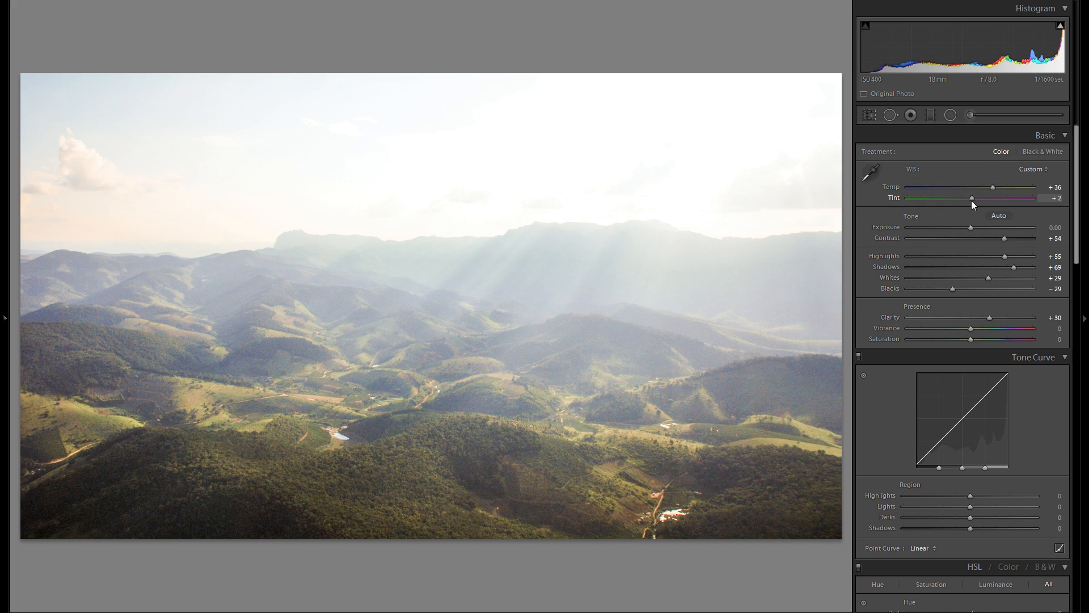
pyautogui.moveTo(978, 202)
pyautogui.mouseDown()
pyautogui.moveTo(987, 201)
pyautogui.moveTo(958, 201)
pyautogui.moveTo(977, 207)
pyautogui.mouseUp()
# Shape the tone curve with Highlights +29, Lights -3, Darks +23 and Shadows -5.
pyautogui.scroll(-3, 1021, 266)
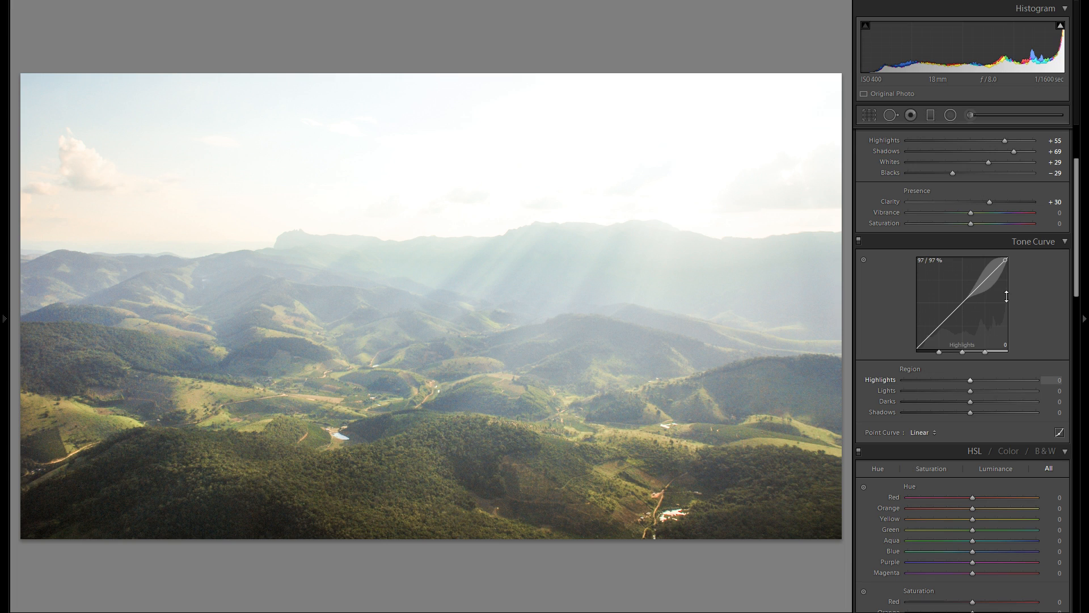
pyautogui.moveTo(973, 381)
pyautogui.mouseDown()
pyautogui.moveTo(999, 380)
pyautogui.moveTo(957, 393)
pyautogui.moveTo(987, 393)
pyautogui.mouseUp()
pyautogui.moveTo(972, 393)
pyautogui.mouseDown()
pyautogui.moveTo(959, 403)
pyautogui.moveTo(984, 403)
pyautogui.moveTo(959, 411)
pyautogui.moveTo(969, 412)
pyautogui.mouseUp()
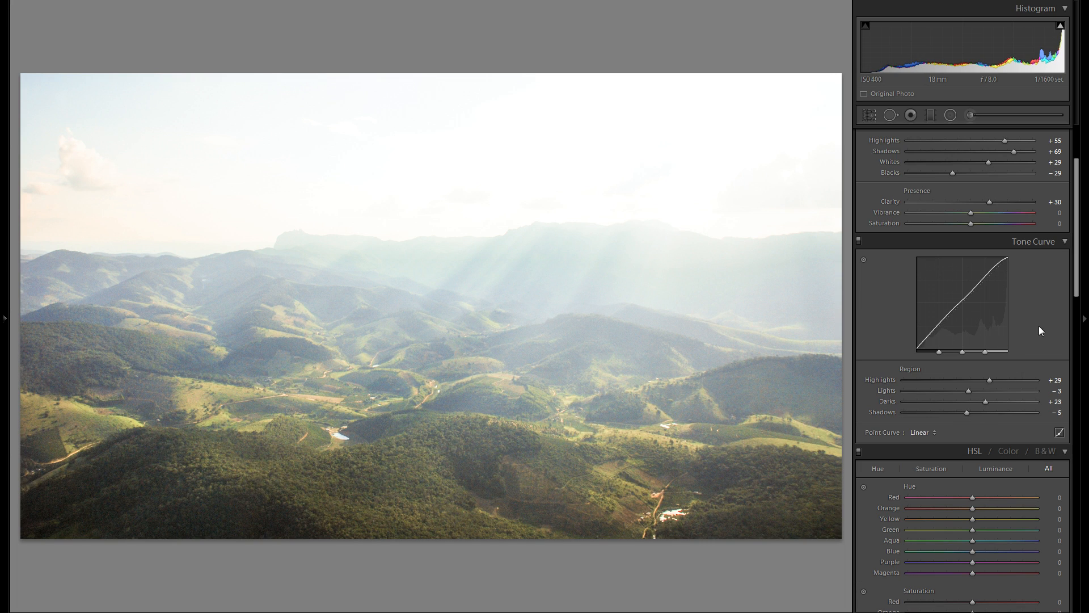
# Apply a warm split-toning color to the highlights with Hue 46 and Saturation 48.
pyautogui.scroll(3, 1033, 323)
pyautogui.scroll(-10, 1024, 401)
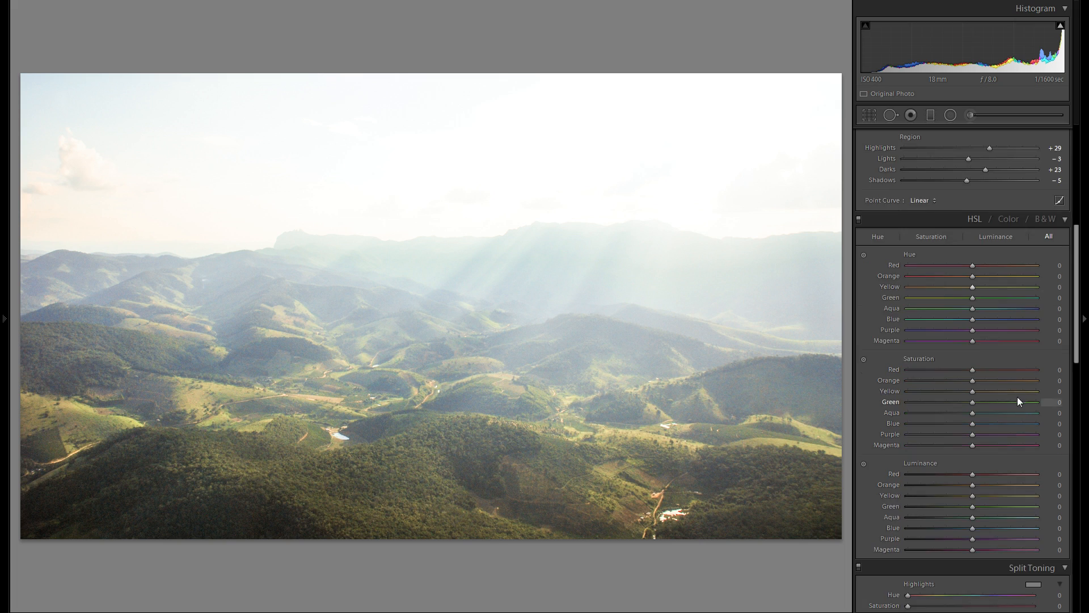
pyautogui.scroll(-2, 1002, 394)
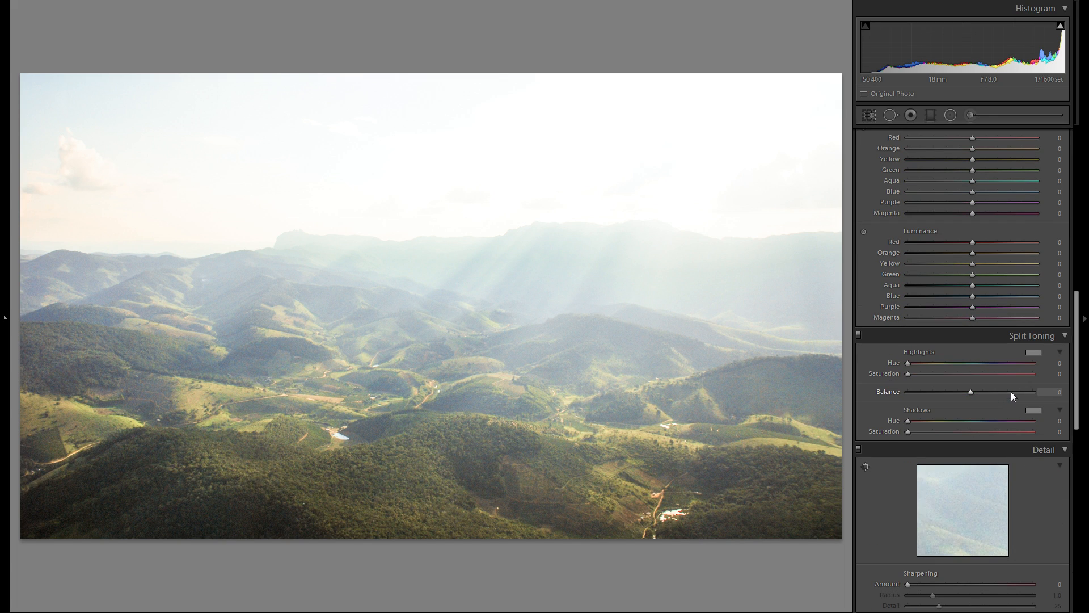
pyautogui.click(1033, 352)
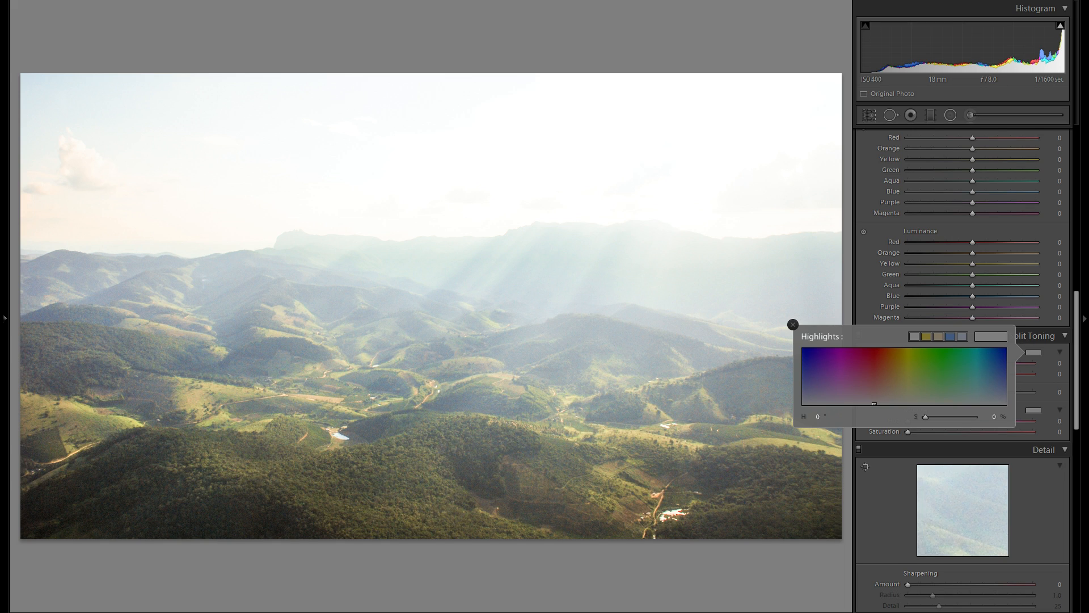
pyautogui.click(898, 371)
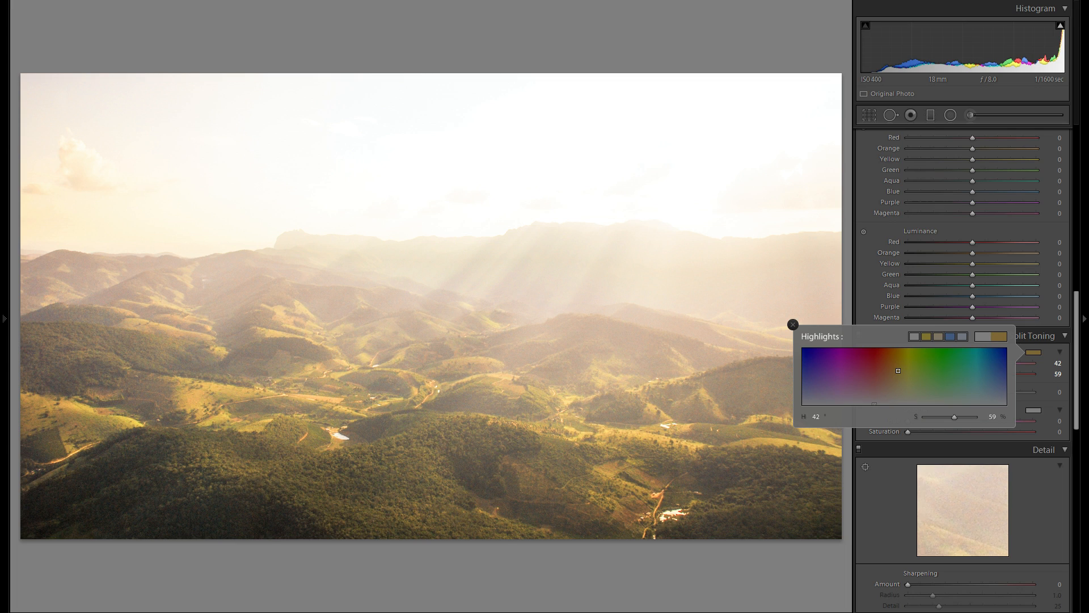
pyautogui.click(893, 377)
pyautogui.moveTo(894, 376); pyautogui.dragTo(905, 370)
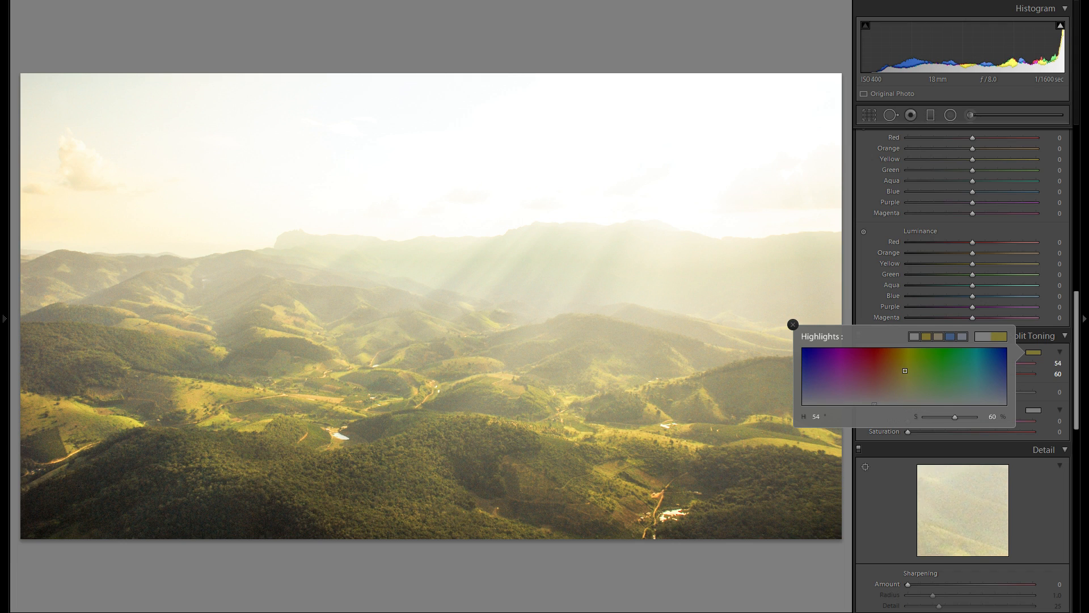
pyautogui.moveTo(905, 370)
pyautogui.mouseDown()
pyautogui.moveTo(931, 370)
pyautogui.moveTo(901, 368)
pyautogui.moveTo(894, 348)
pyautogui.moveTo(904, 349)
pyautogui.mouseUp()
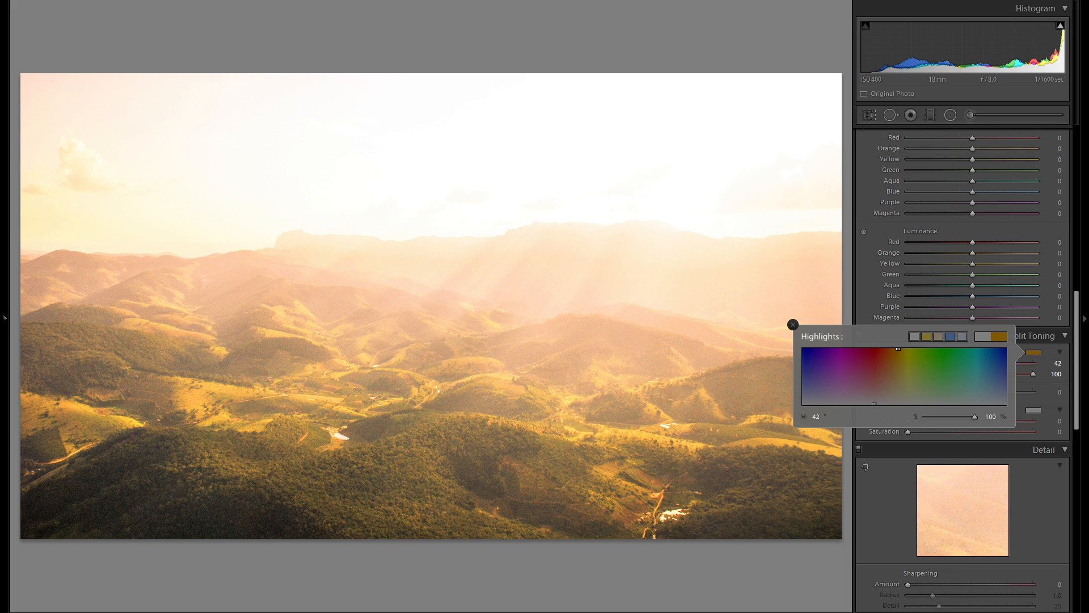
pyautogui.moveTo(898, 348)
pyautogui.mouseDown()
pyautogui.moveTo(900, 398)
pyautogui.moveTo(900, 385)
pyautogui.mouseUp()
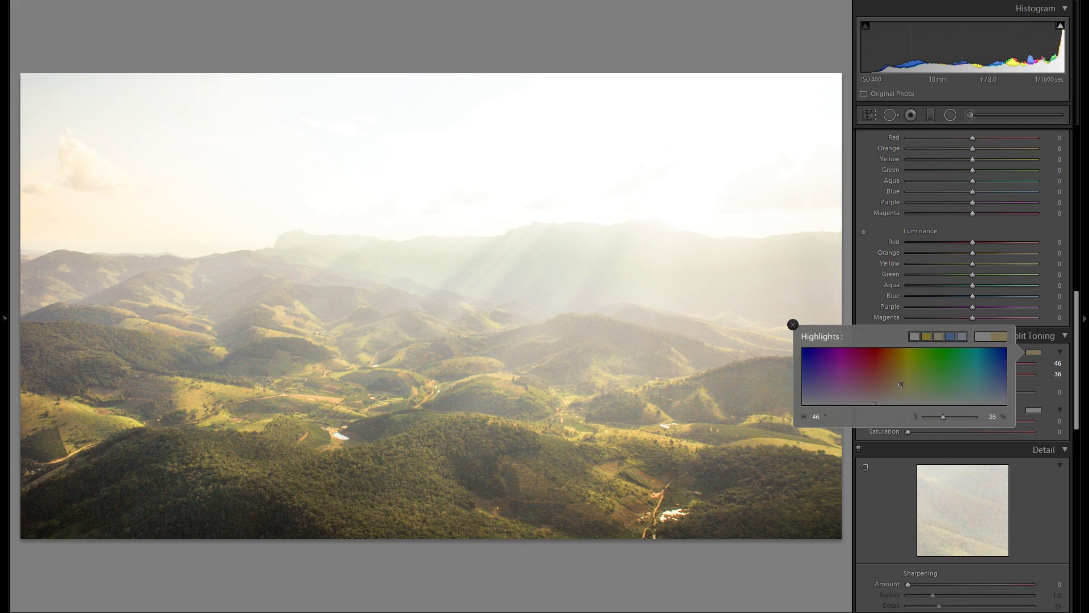
pyautogui.moveTo(900, 383); pyautogui.dragTo(900, 377)
pyautogui.moveTo(901, 376); pyautogui.dragTo(900, 376)
pyautogui.click(793, 324)
# Darken the photo's corners with a post-crop vignette of Amount -14.
pyautogui.scroll(-2, 1008, 386)
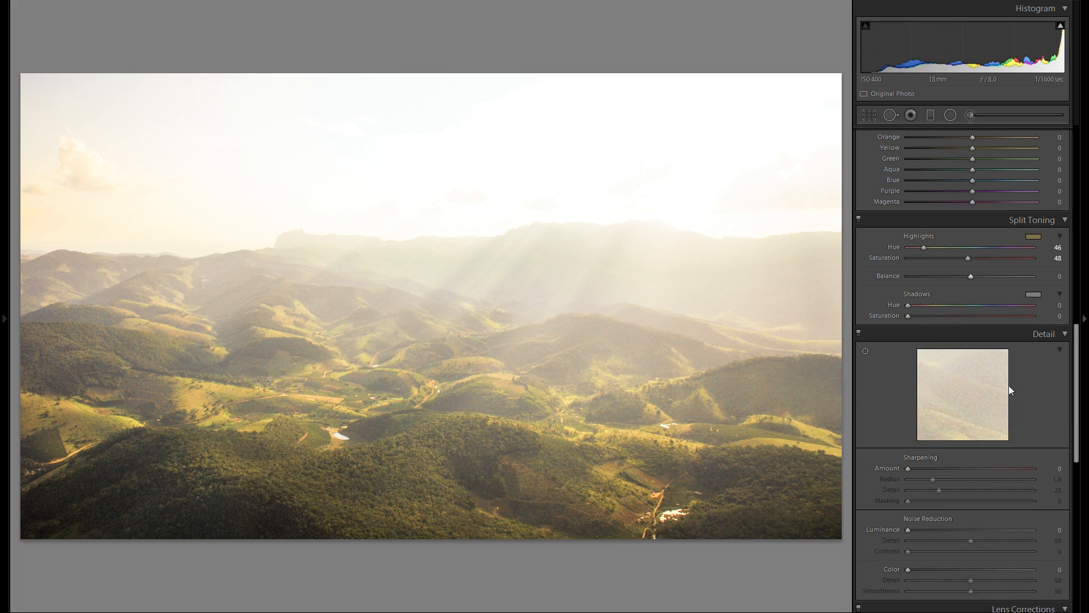
pyautogui.scroll(-2, 1045, 372)
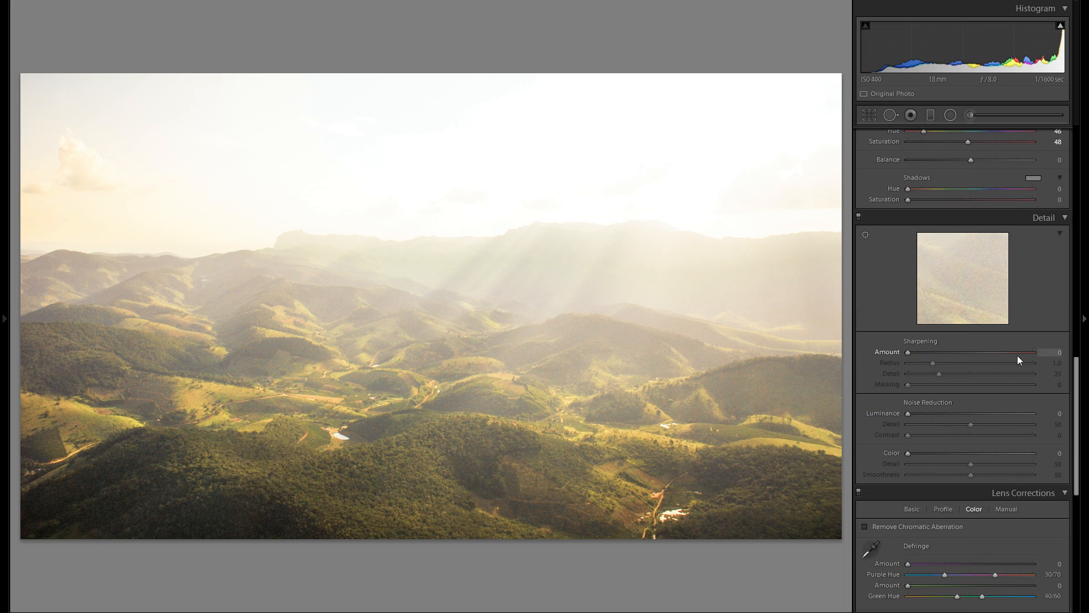
pyautogui.scroll(-5, 1019, 352)
pyautogui.scroll(-3, 971, 328)
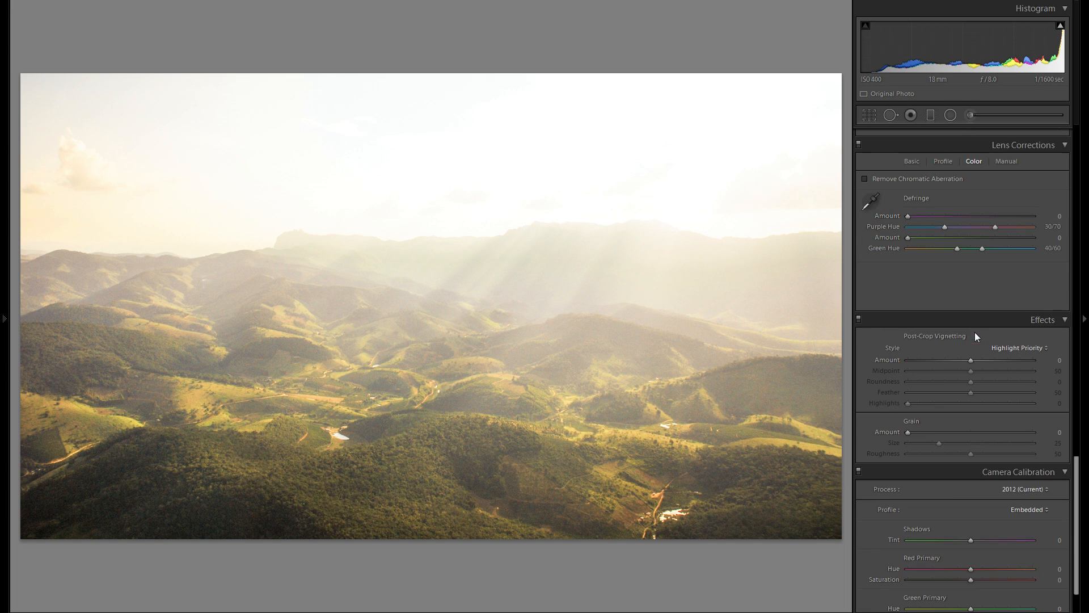
pyautogui.scroll(3, 961, 303)
pyautogui.scroll(-5, 1025, 293)
pyautogui.moveTo(970, 302); pyautogui.dragTo(962, 303)
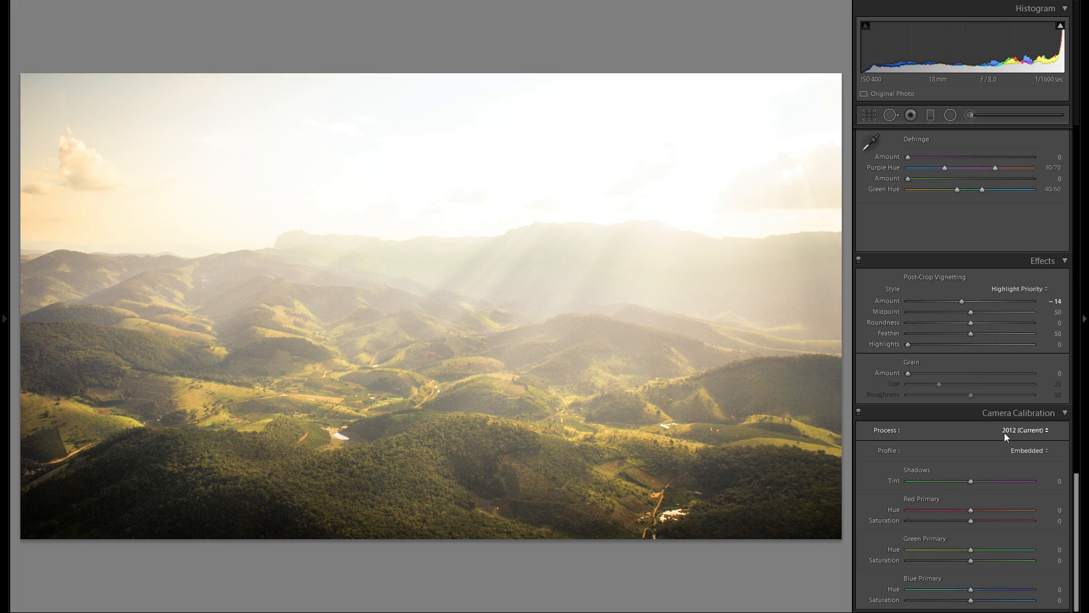
# Recover cloud detail by lowering the basic Highlights to +10 and Whites to +16.
pyautogui.scroll(10, 988, 468)
pyautogui.scroll(5, 990, 454)
pyautogui.scroll(-15, 989, 428)
pyautogui.scroll(15, 1002, 389)
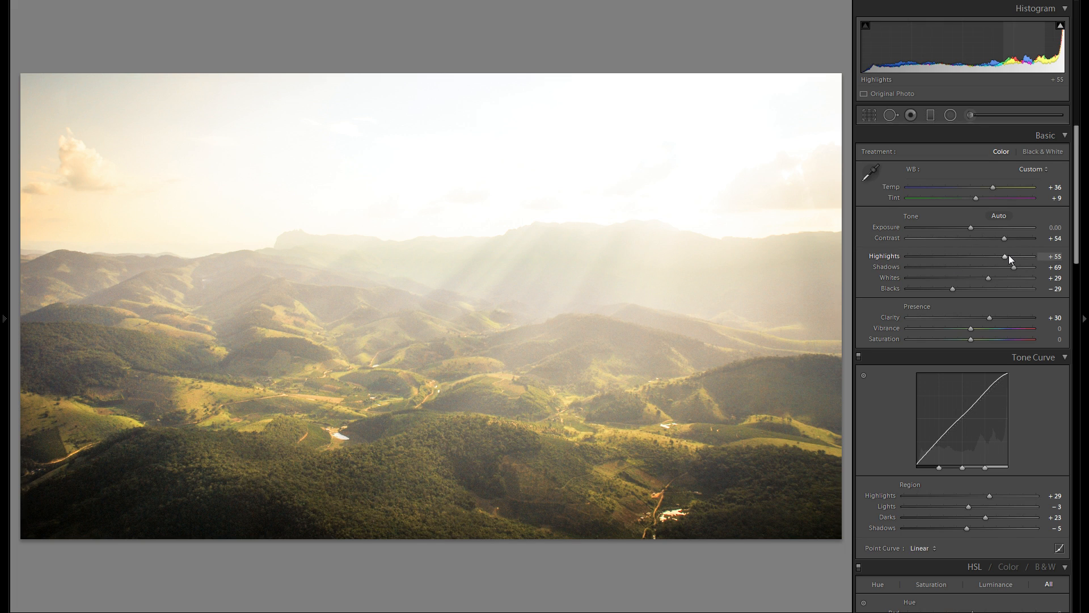
pyautogui.moveTo(1006, 257); pyautogui.dragTo(983, 278)
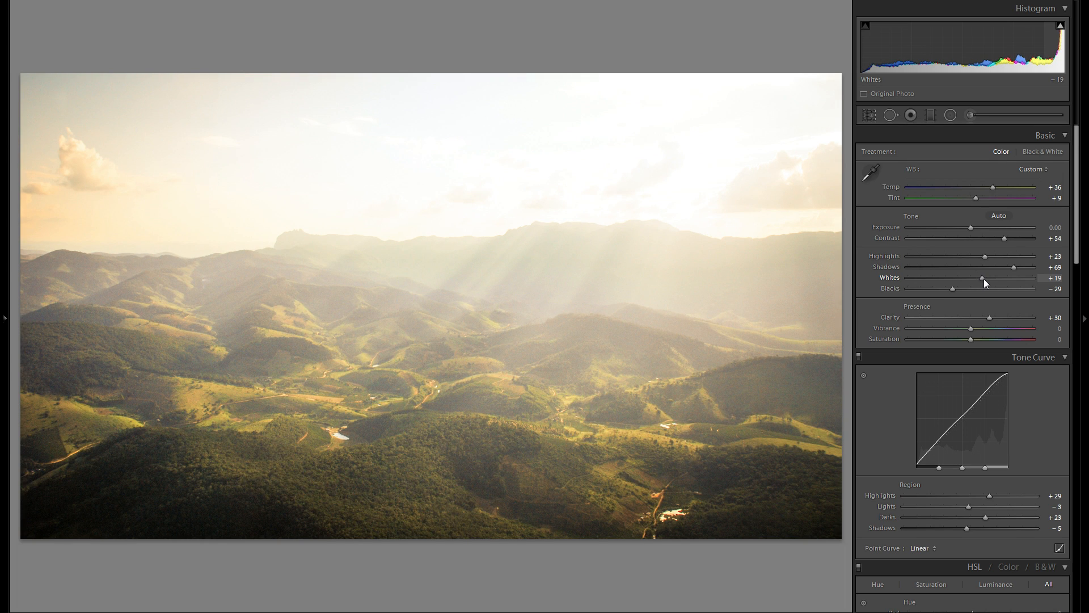
pyautogui.moveTo(985, 280)
pyautogui.mouseDown()
pyautogui.moveTo(988, 256)
pyautogui.moveTo(973, 255)
pyautogui.moveTo(981, 278)
pyautogui.mouseUp()
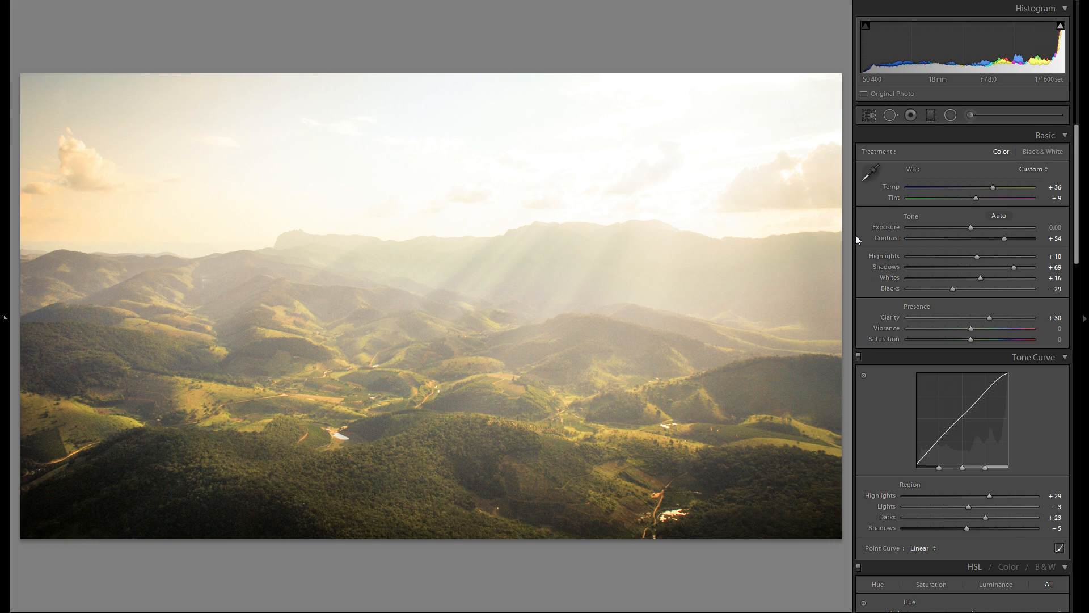
# Place a tilted graduated filter over the sky, centered on the mountain ridge, with Clarity -47.
pyautogui.click(930, 117)
pyautogui.doubleClick(893, 204)
pyautogui.moveTo(570, 168)
pyautogui.mouseDown()
pyautogui.moveTo(568, 311)
pyautogui.moveTo(547, 340)
pyautogui.mouseUp()
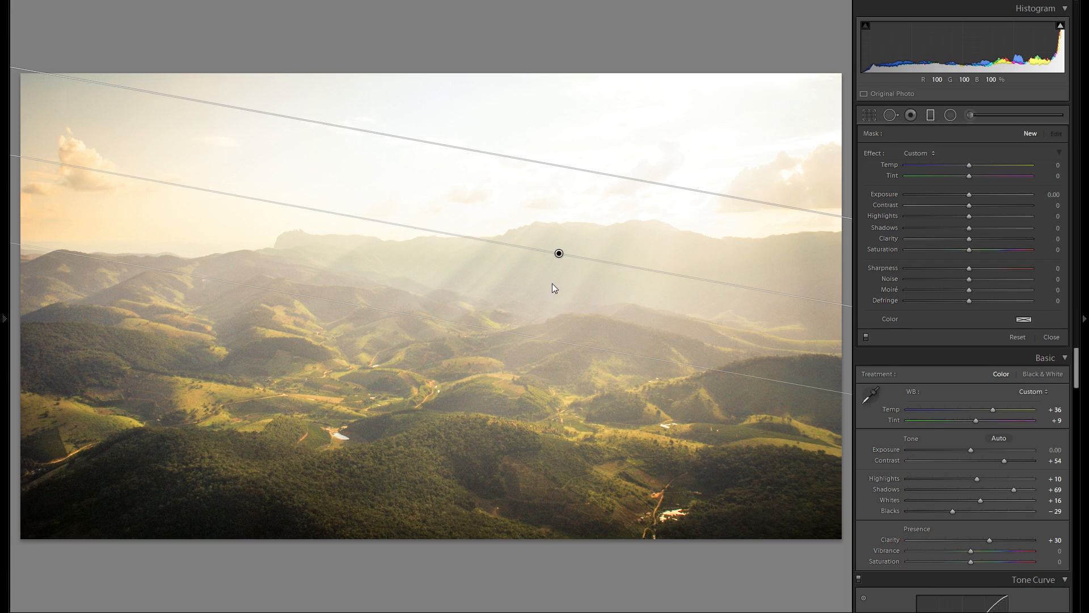
pyautogui.moveTo(734, 289); pyautogui.dragTo(733, 295)
pyautogui.moveTo(559, 253); pyautogui.dragTo(639, 236)
pyautogui.click(941, 238)
pyautogui.moveTo(941, 236); pyautogui.dragTo(940, 236)
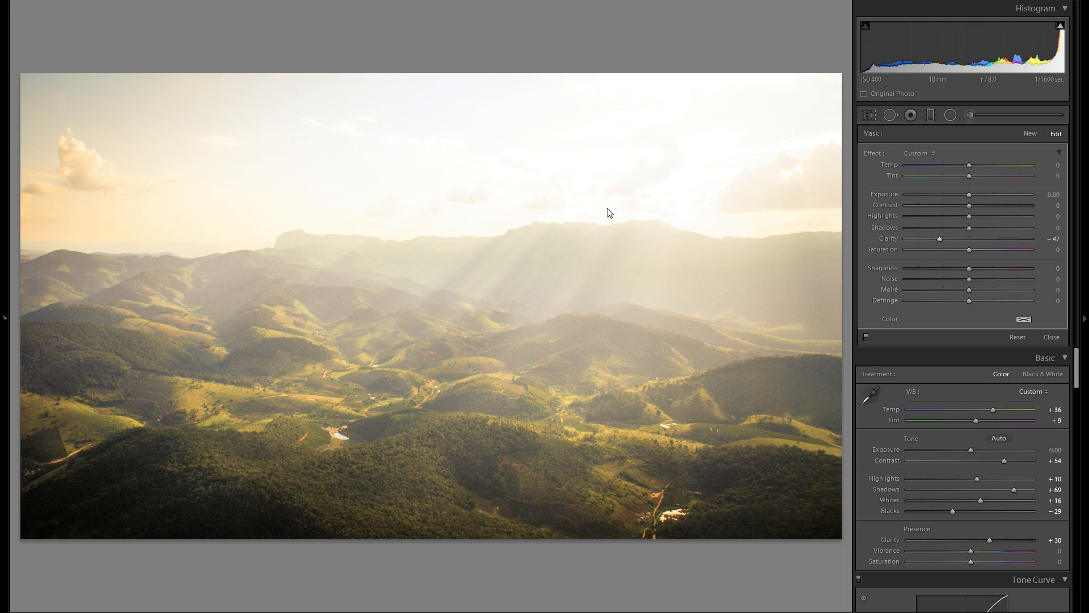
pyautogui.moveTo(639, 236); pyautogui.dragTo(639, 242)
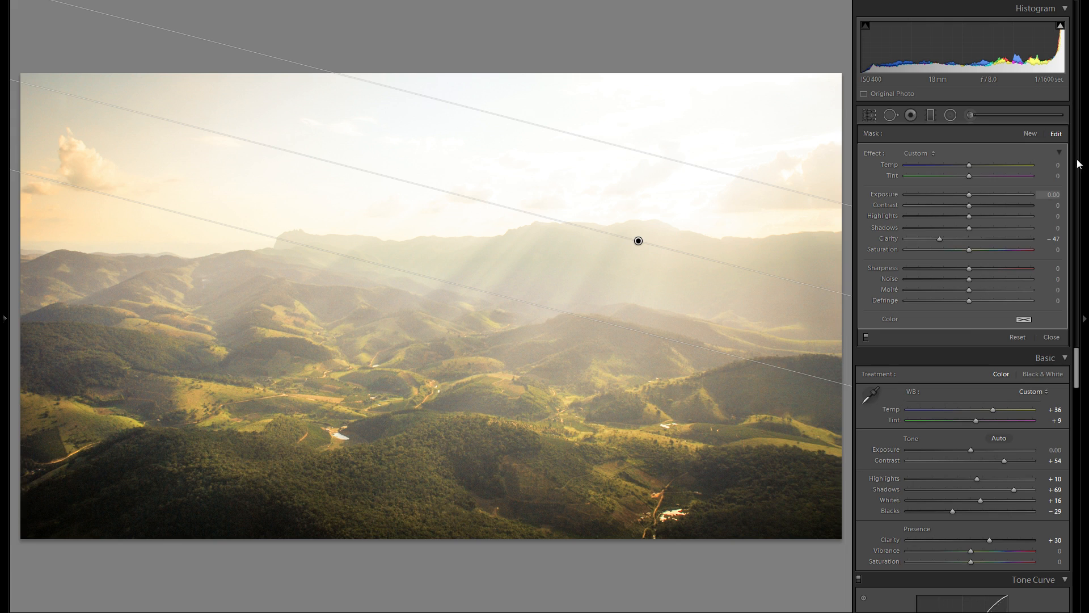
# Desaturate the yellow cloud on the left side of the sky with an adjustment brush mask of Saturation -50.
pyautogui.click(970, 116)
pyautogui.scroll(4, 308, 213)
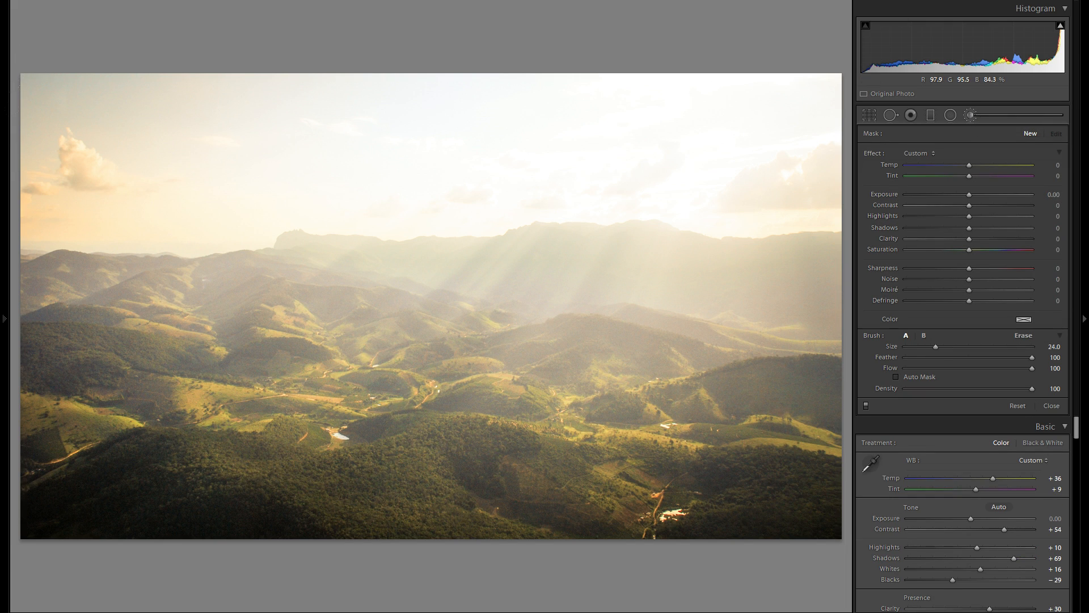
pyautogui.moveTo(969, 249); pyautogui.dragTo(936, 253)
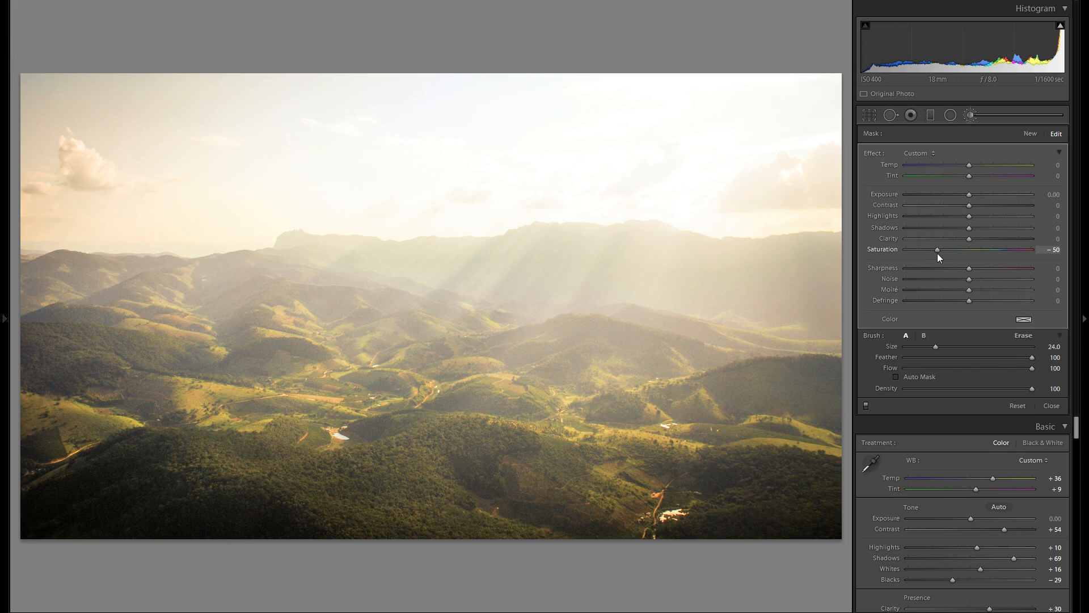
pyautogui.doubleClick(884, 251)
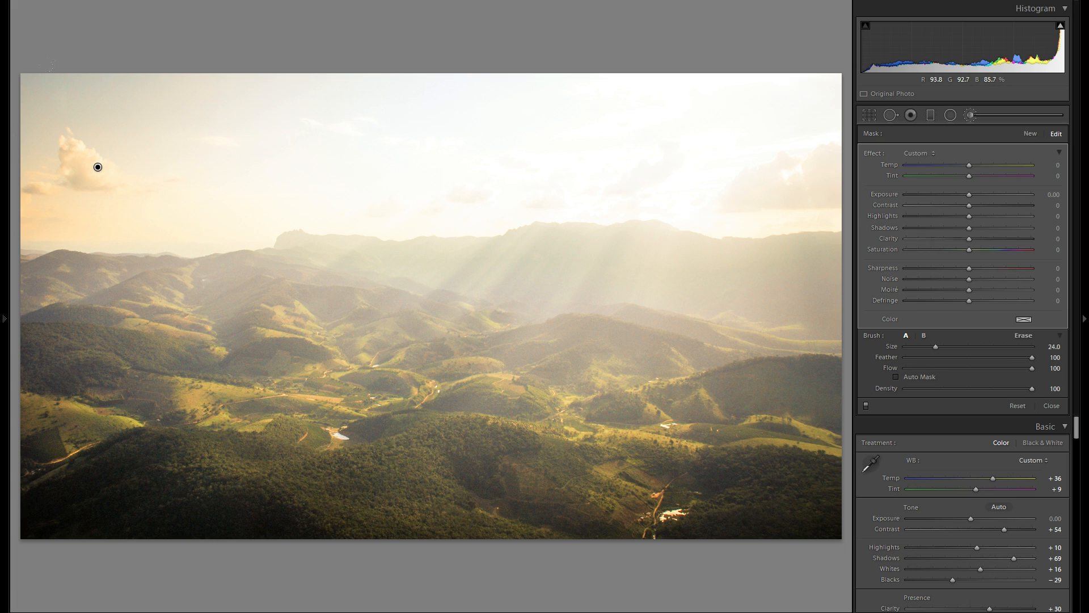
pyautogui.hotkey('ctrl', 'z')
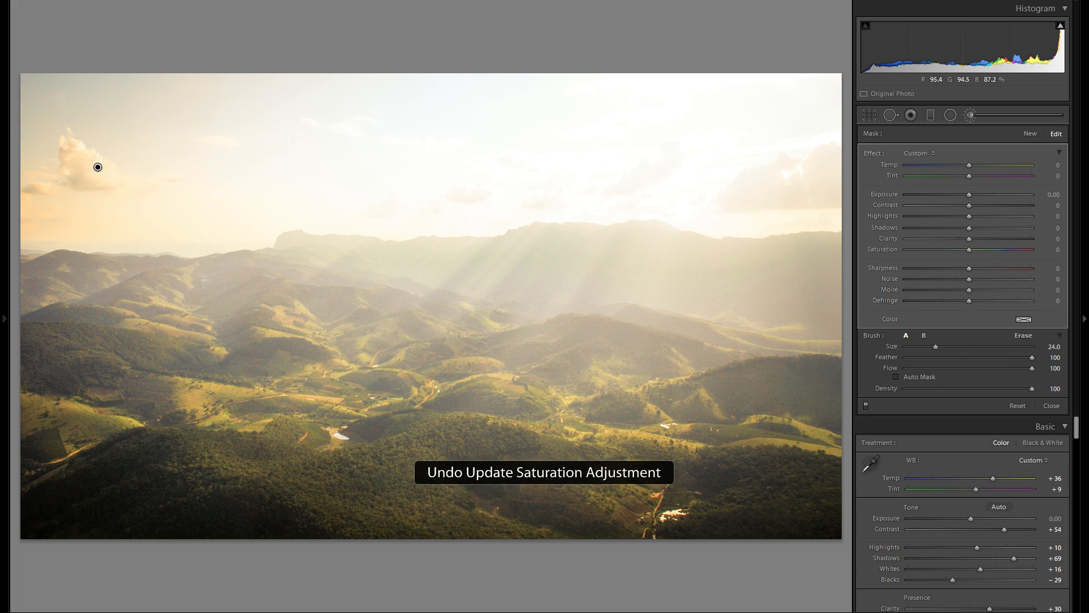
pyautogui.click(970, 115)
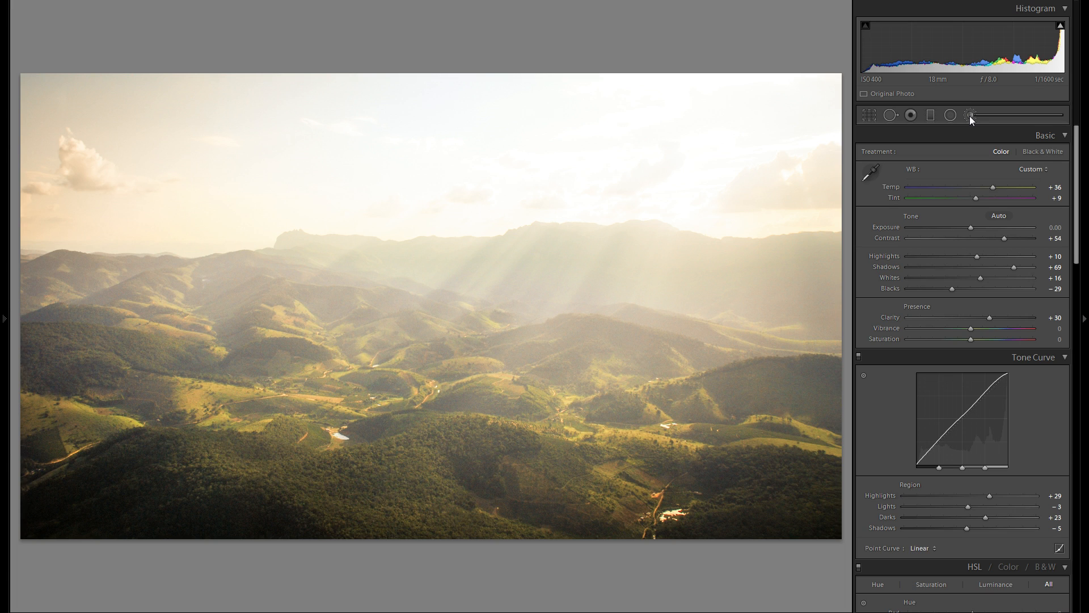
# Place a diagonal graduated filter over the lower-left hills with Exposure -0.34 and Highlights -66.
pyautogui.click(931, 114)
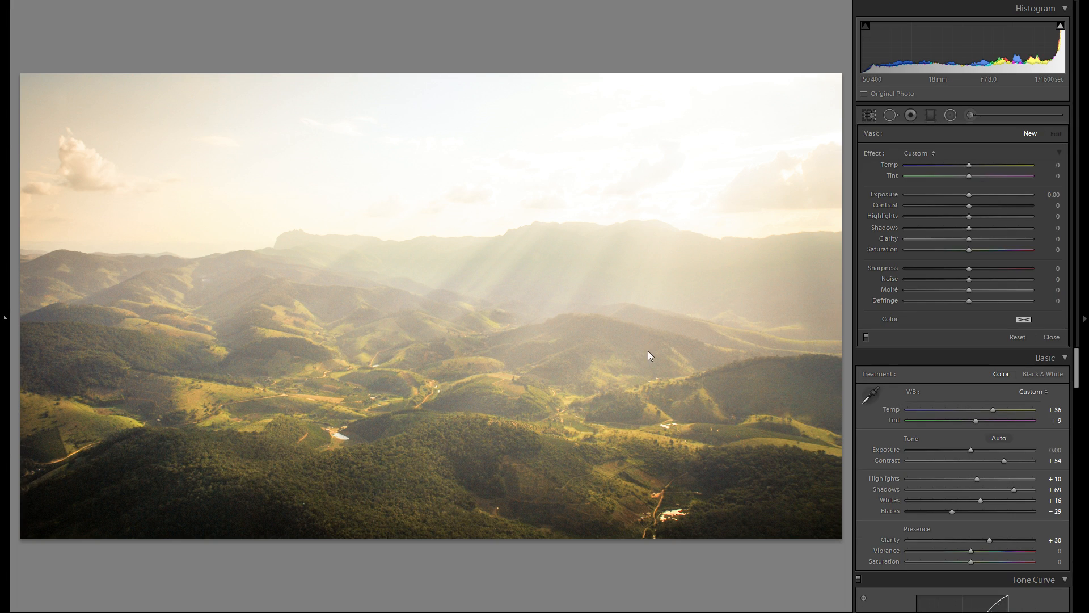
pyautogui.moveTo(299, 457); pyautogui.dragTo(515, 182)
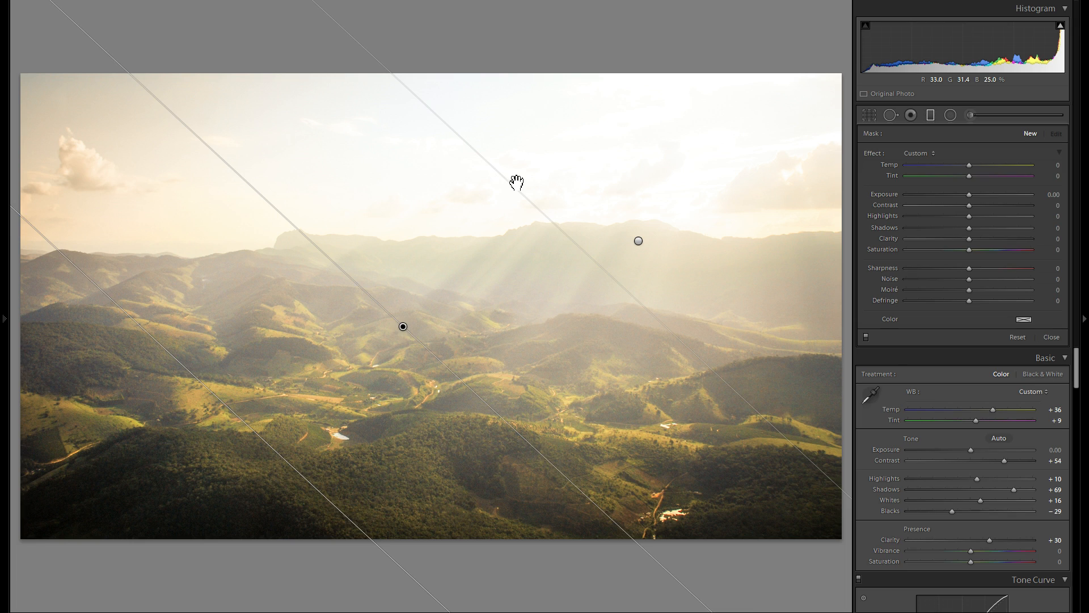
pyautogui.moveTo(369, 369); pyautogui.dragTo(316, 413)
pyautogui.moveTo(962, 197); pyautogui.dragTo(928, 216)
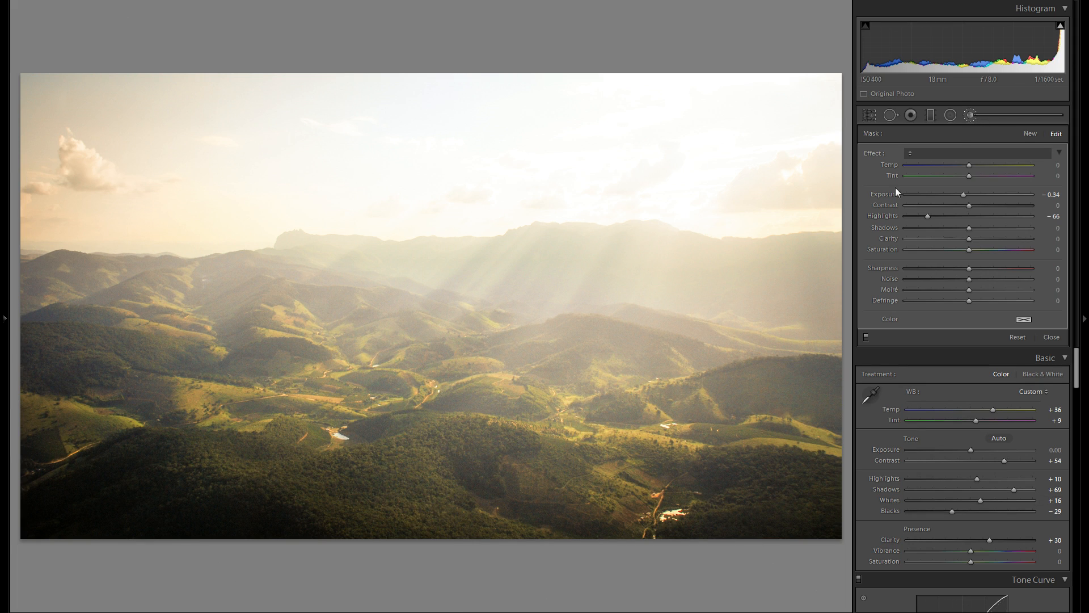
# Darken the left hillsides and the forested foreground with an adjustment brush mask of Exposure -0.52.
pyautogui.click(970, 114)
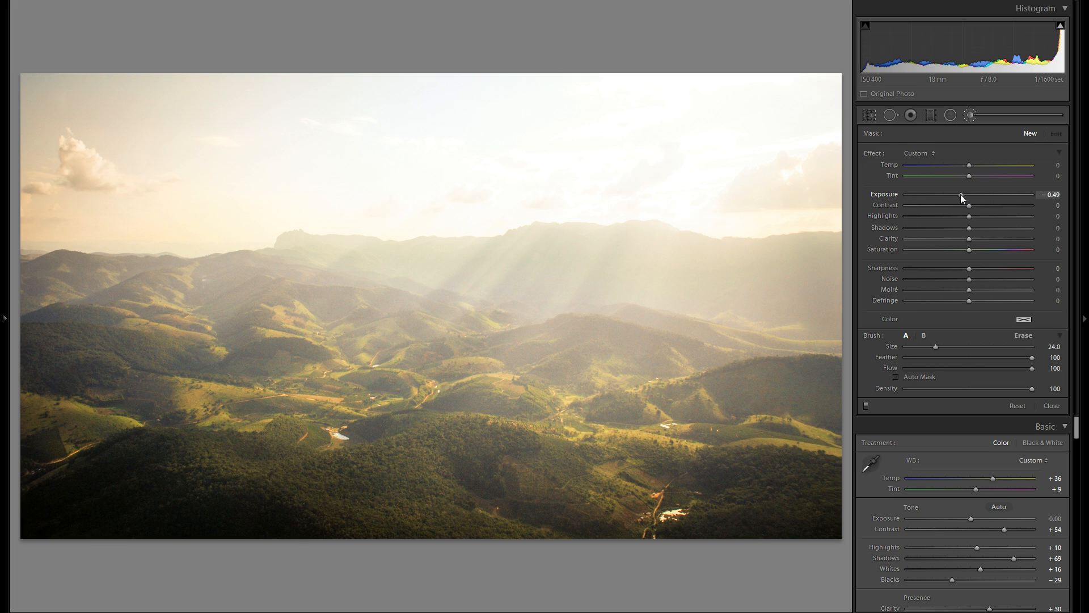
pyautogui.moveTo(961, 194); pyautogui.dragTo(960, 194)
pyautogui.moveTo(44, 417)
pyautogui.mouseDown()
pyautogui.moveTo(114, 409)
pyautogui.moveTo(102, 341)
pyautogui.moveTo(52, 306)
pyautogui.mouseUp()
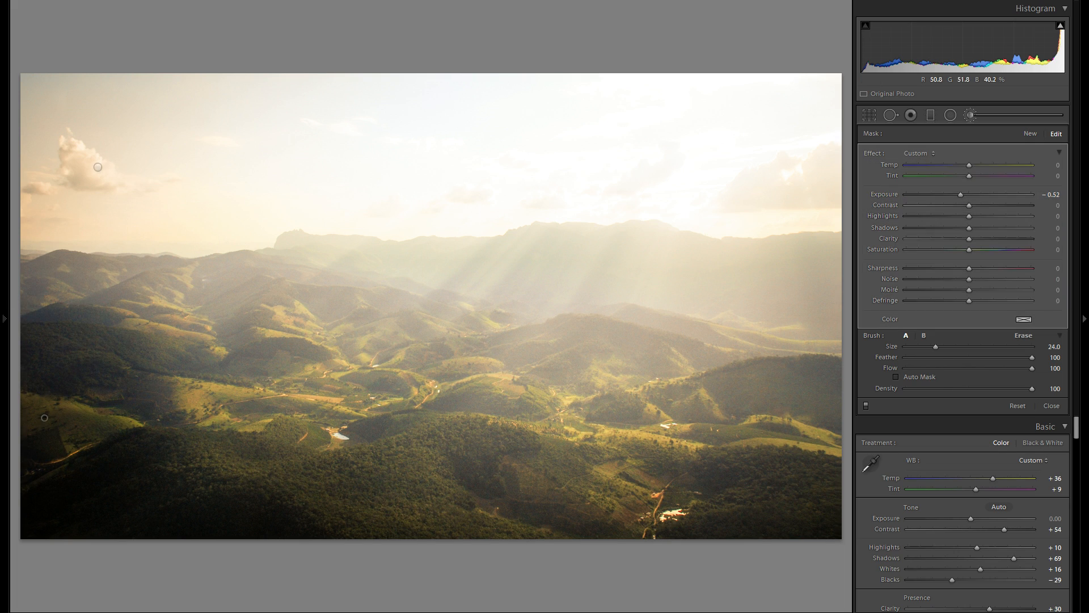
pyautogui.moveTo(304, 503)
pyautogui.mouseDown()
pyautogui.moveTo(681, 510)
pyautogui.moveTo(831, 493)
pyautogui.moveTo(655, 458)
pyautogui.mouseUp()
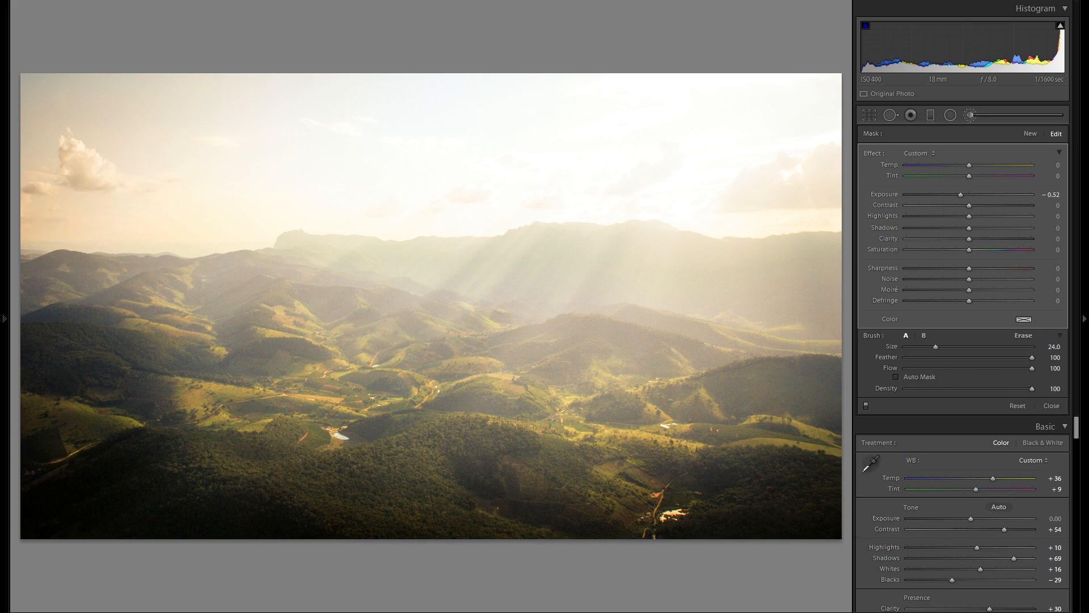
pyautogui.moveTo(340, 457); pyautogui.dragTo(405, 556)
# Paint a new brush mask with Exposure -0.53 over the dark hillside at the photo's left edge.
pyautogui.click(1030, 134)
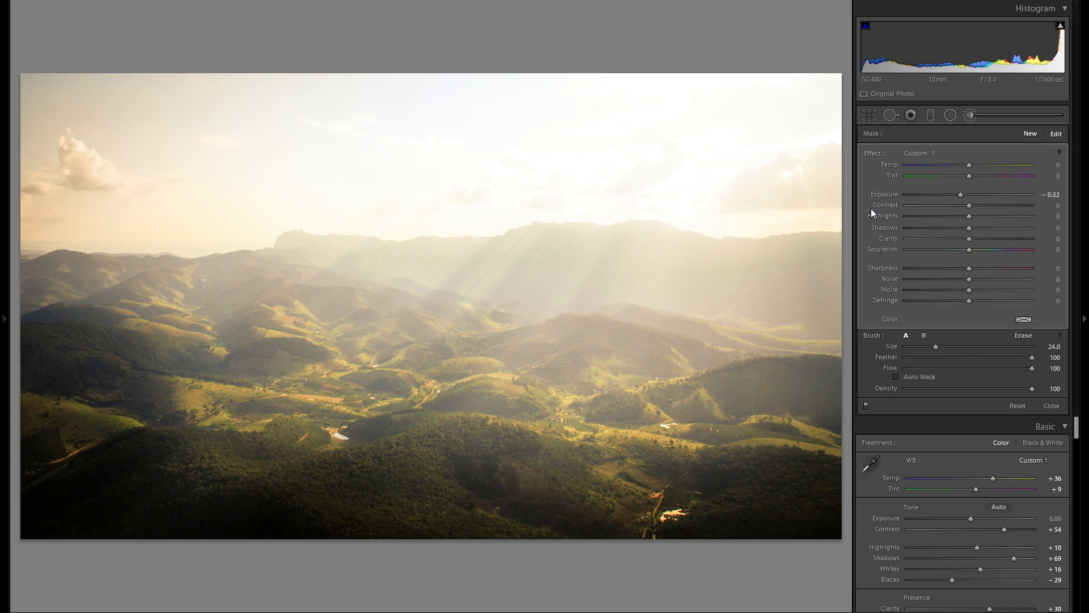
pyautogui.click(44, 418)
pyautogui.click(1026, 134)
pyautogui.moveTo(42, 357); pyautogui.dragTo(59, 400)
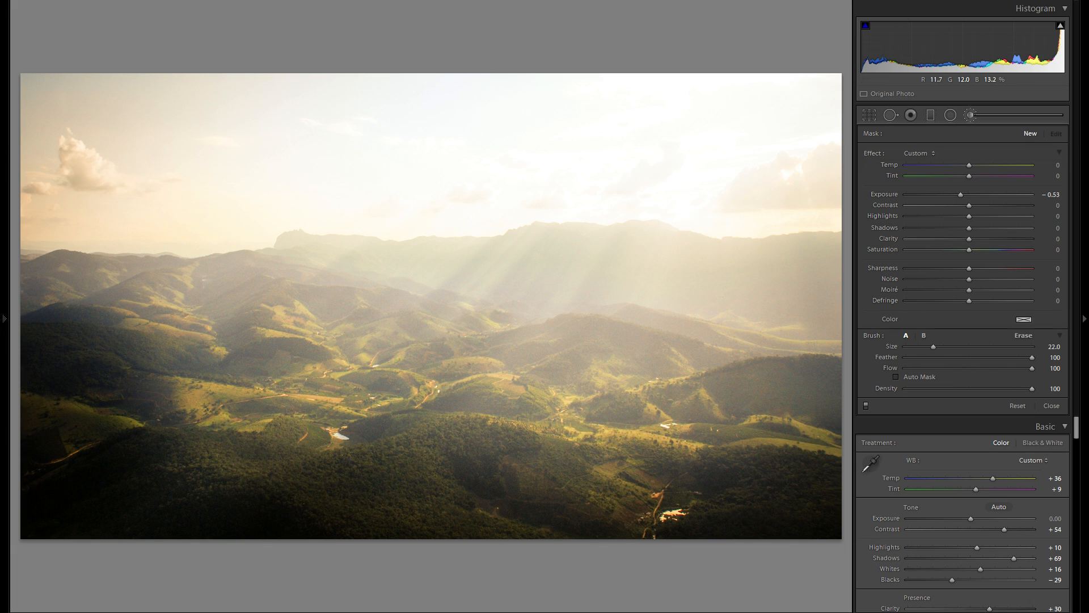
# Darken the bright dirt road in the lower-left foreground with a new Size 2.0 brush mask of Exposure -1.90.
pyautogui.press('space')
pyautogui.moveTo(71, 454); pyautogui.dragTo(452, 420)
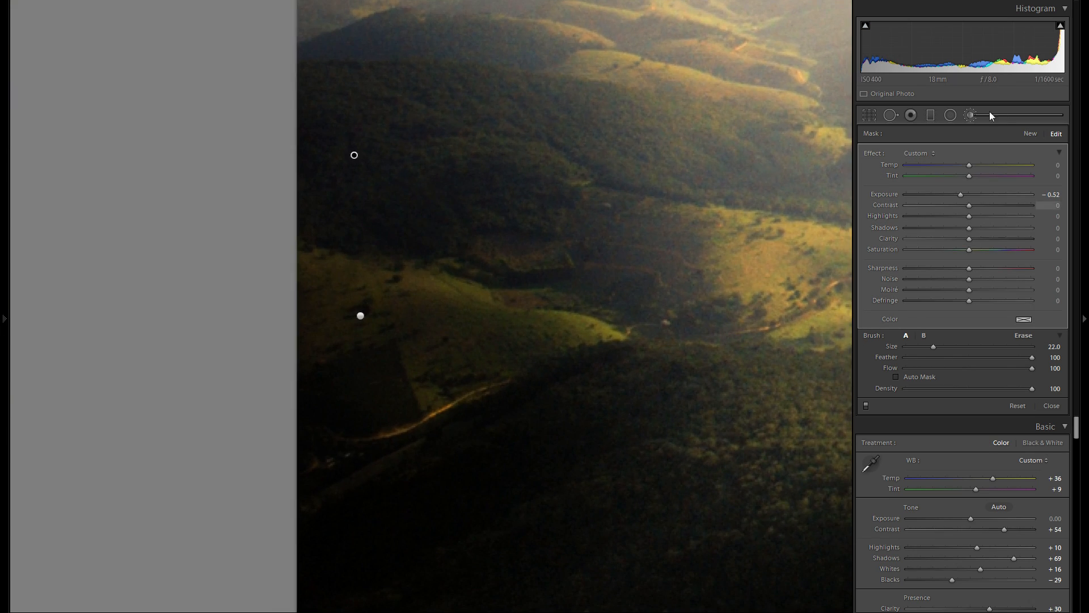
pyautogui.click(952, 116)
pyautogui.click(971, 115)
pyautogui.moveTo(960, 194); pyautogui.dragTo(939, 196)
pyautogui.scroll(-9, 454, 340)
pyautogui.scroll(-10, 480, 367)
pyautogui.moveTo(505, 381); pyautogui.dragTo(357, 440)
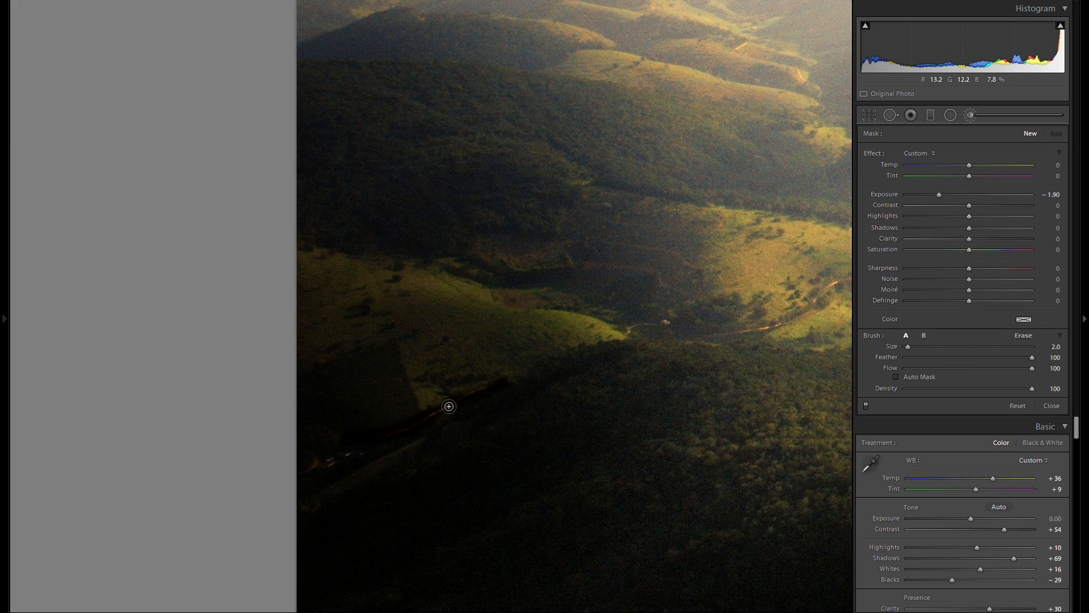
pyautogui.click(939, 220)
pyautogui.press('k')
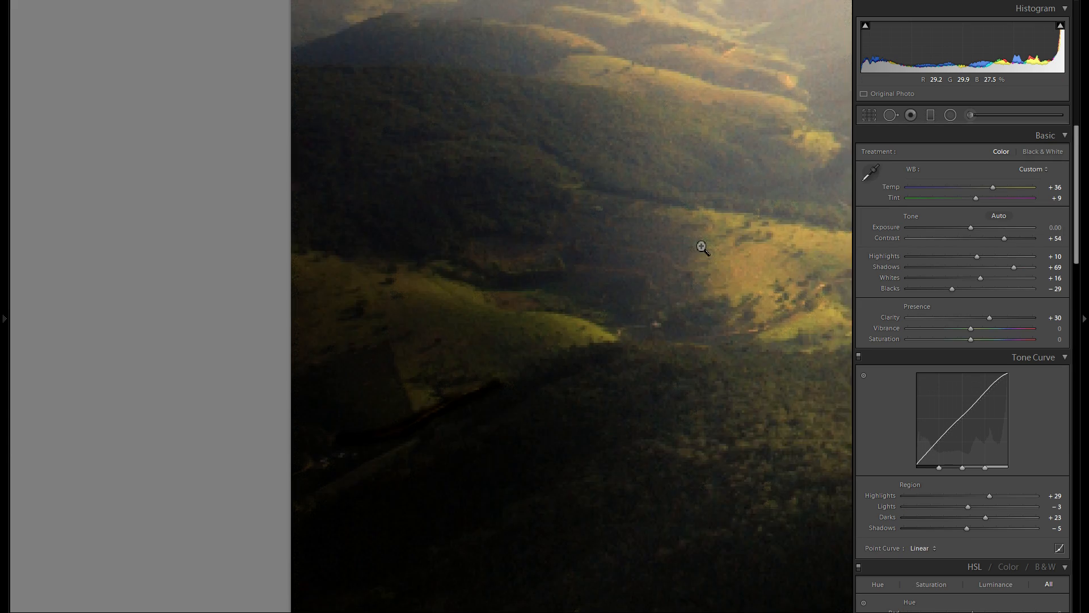
pyautogui.click(700, 247)
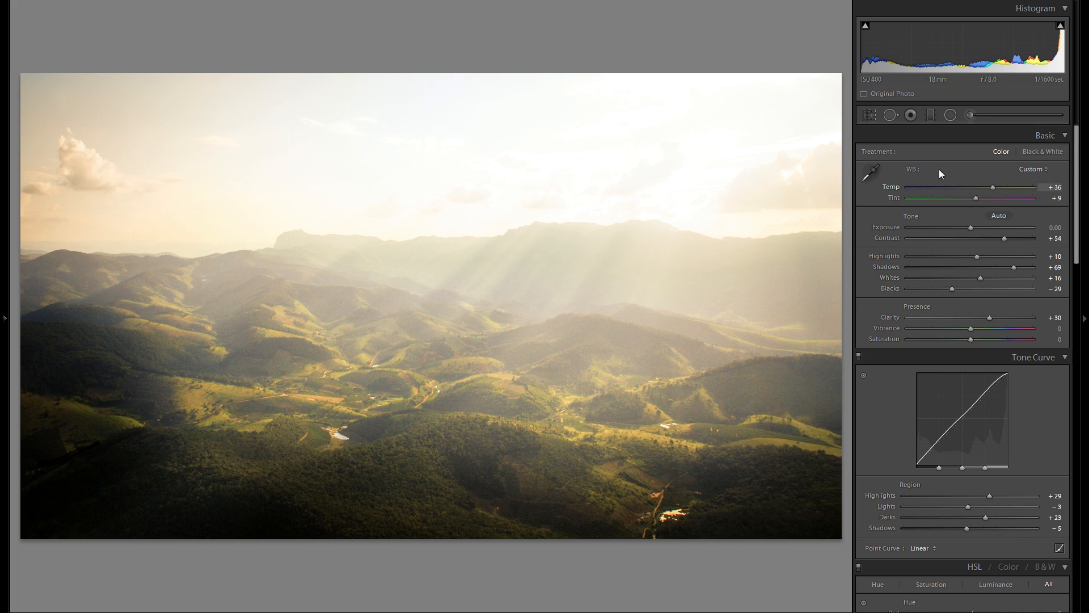
# Brush local contrast onto the sunlit valley hills with a new mask of Contrast 53 and Clarity reset to 0.
pyautogui.click(970, 115)
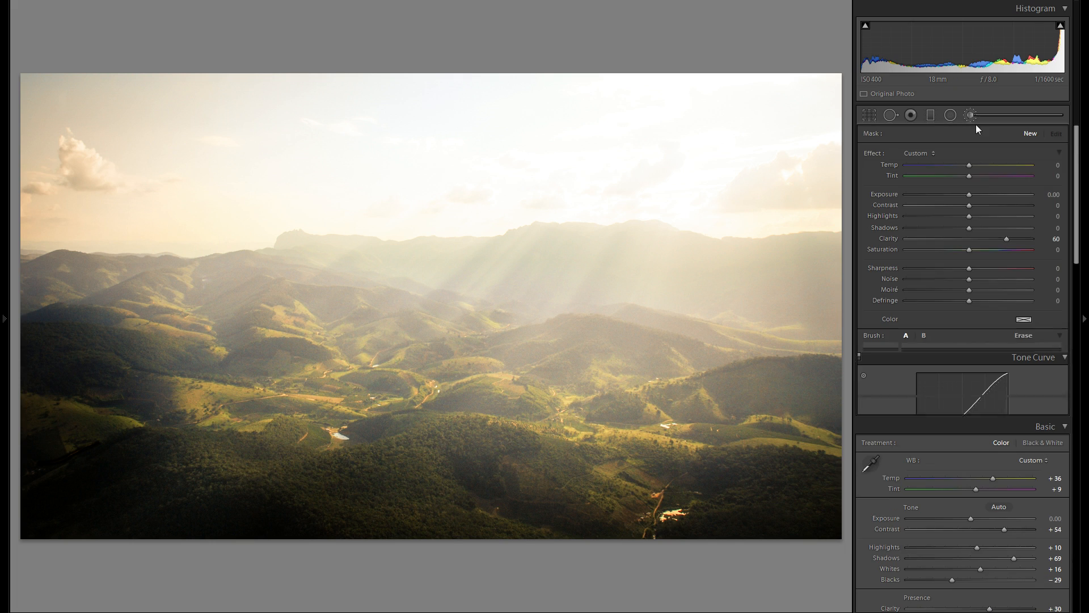
pyautogui.doubleClick(886, 238)
pyautogui.moveTo(1019, 205); pyautogui.dragTo(1002, 206)
pyautogui.scroll(2, 97, 167)
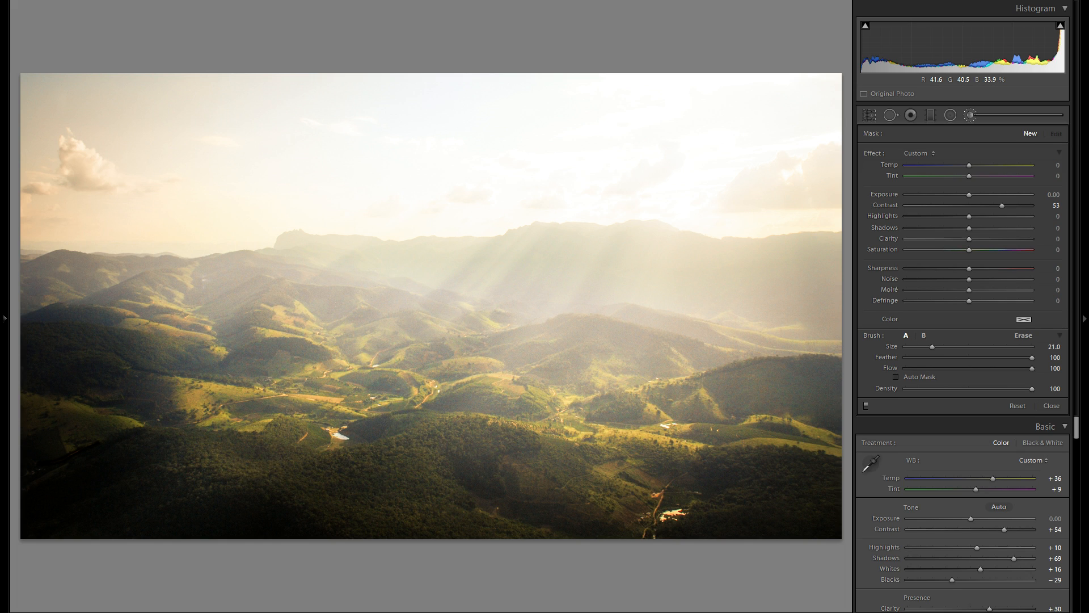
pyautogui.click(773, 402)
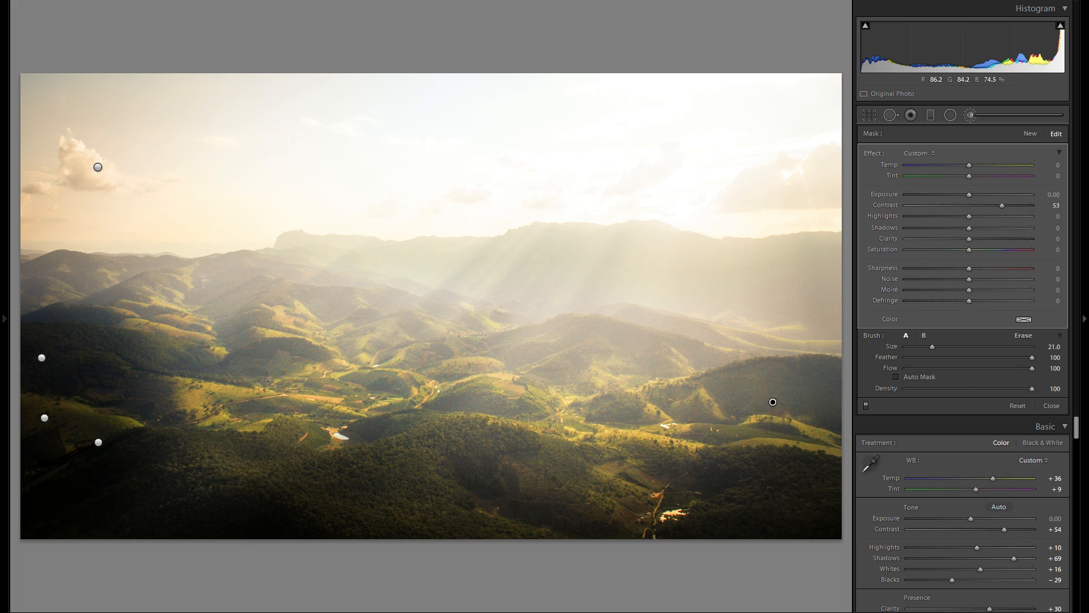
pyautogui.press('Escape')
pyautogui.press('alt')
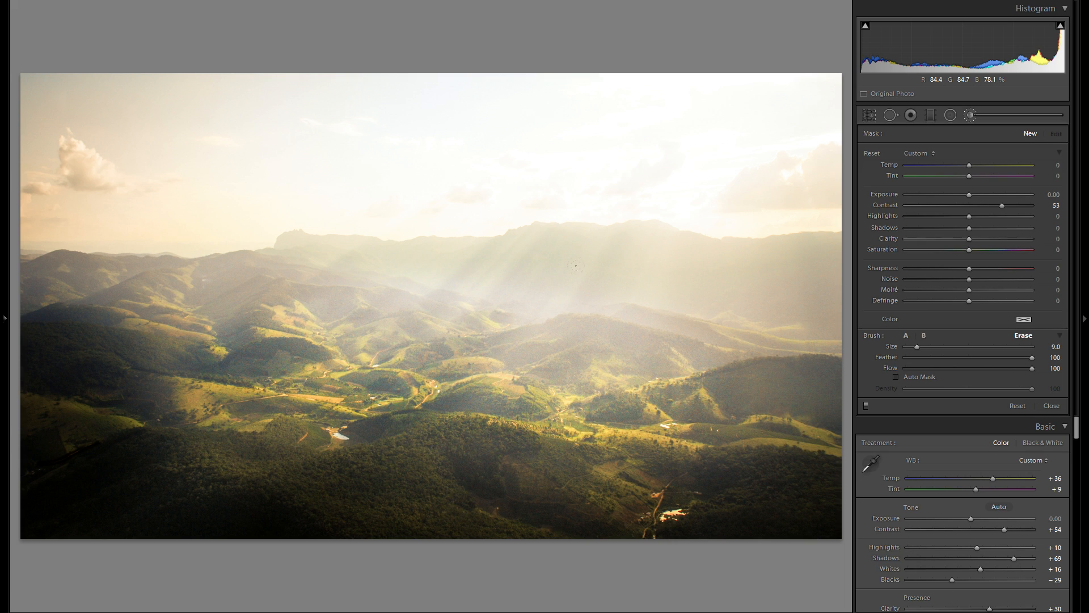
pyautogui.hotkey('ctrl', 'z')
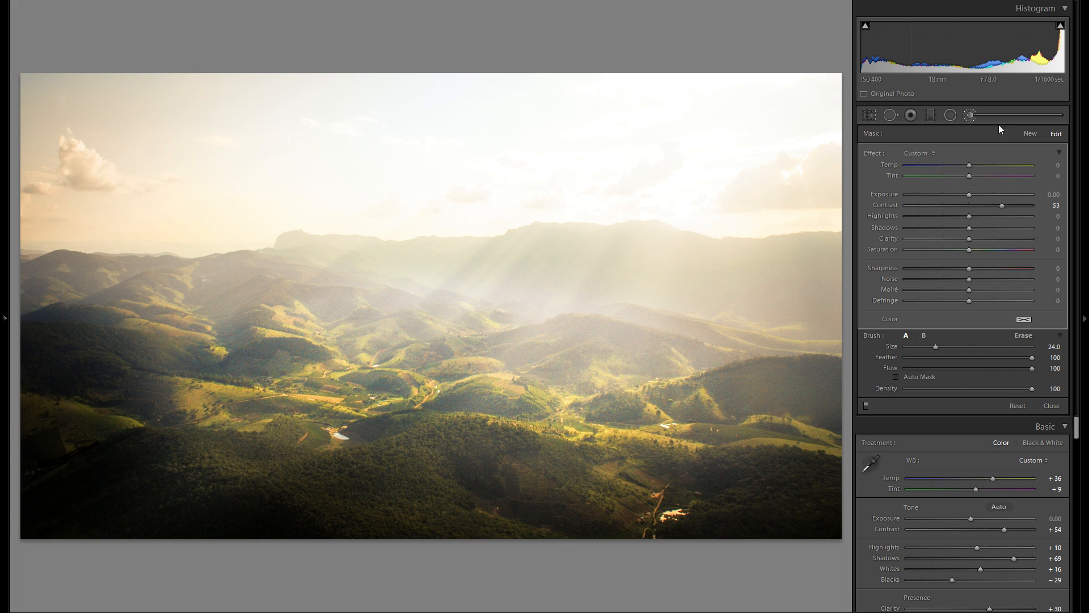
# Paint a new small brush mask with Contrast 16 and Clarity 18 over the sunlit hills in the central valley.
pyautogui.click(1031, 134)
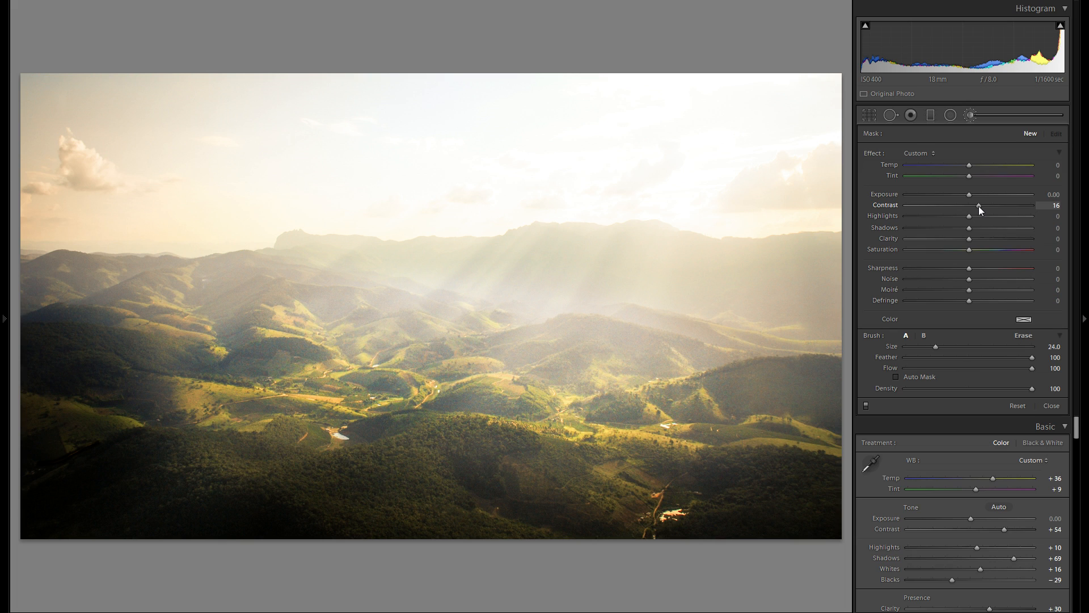
pyautogui.click(980, 238)
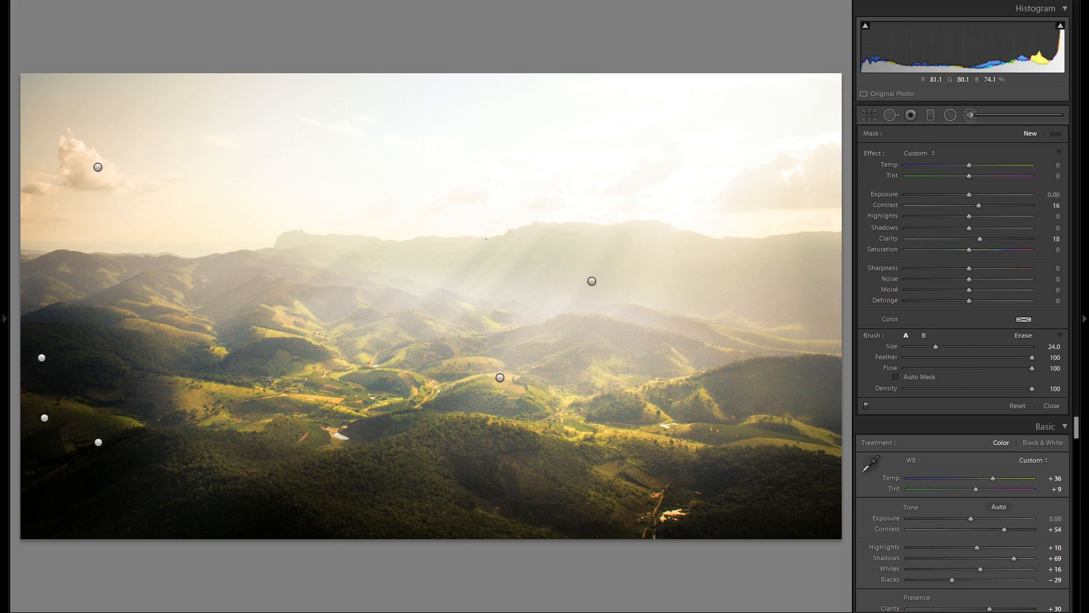
pyautogui.scroll(-6, 432, 341)
pyautogui.scroll(-6, 564, 394)
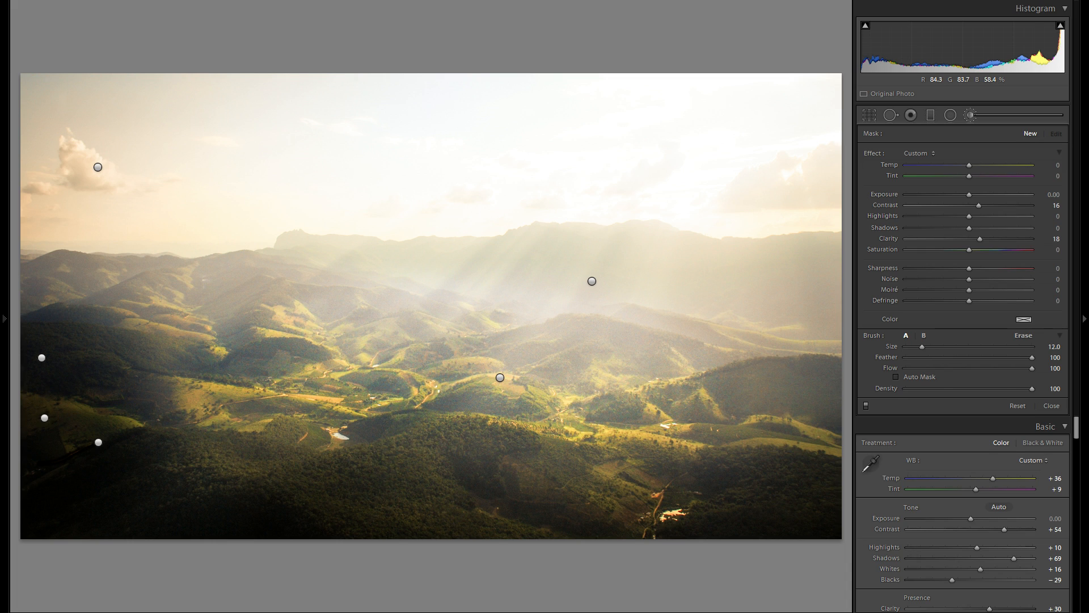
pyautogui.scroll(-2, 564, 394)
pyautogui.click(563, 393)
# Set the central valley brush mask's Highlights to -57 and Clarity to 17.
pyautogui.moveTo(978, 237); pyautogui.dragTo(947, 220)
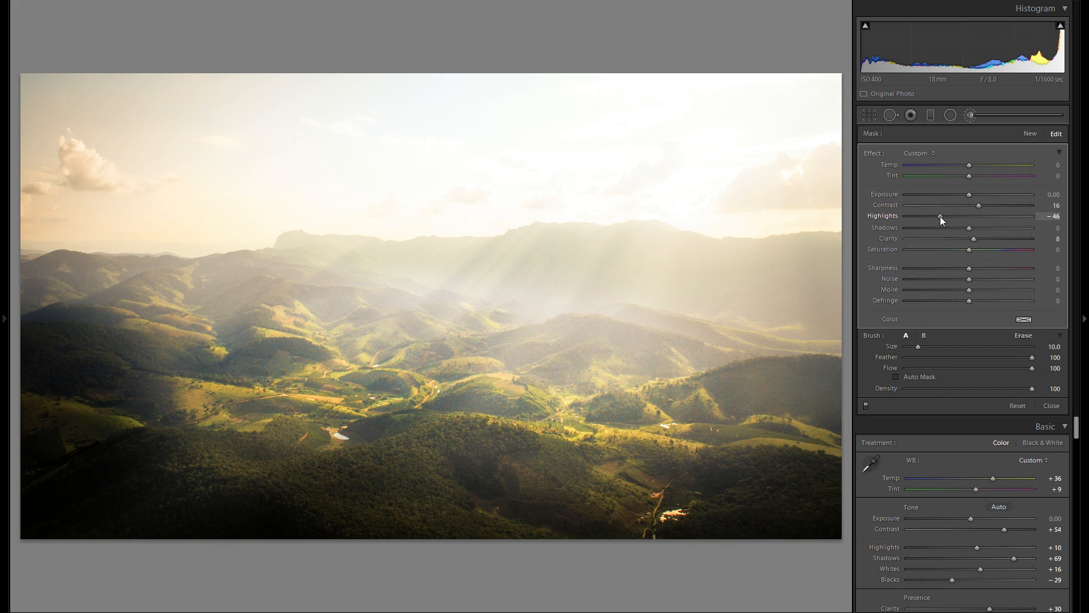
pyautogui.moveTo(973, 238); pyautogui.dragTo(984, 240)
pyautogui.moveTo(938, 216); pyautogui.dragTo(933, 216)
pyautogui.click(971, 114)
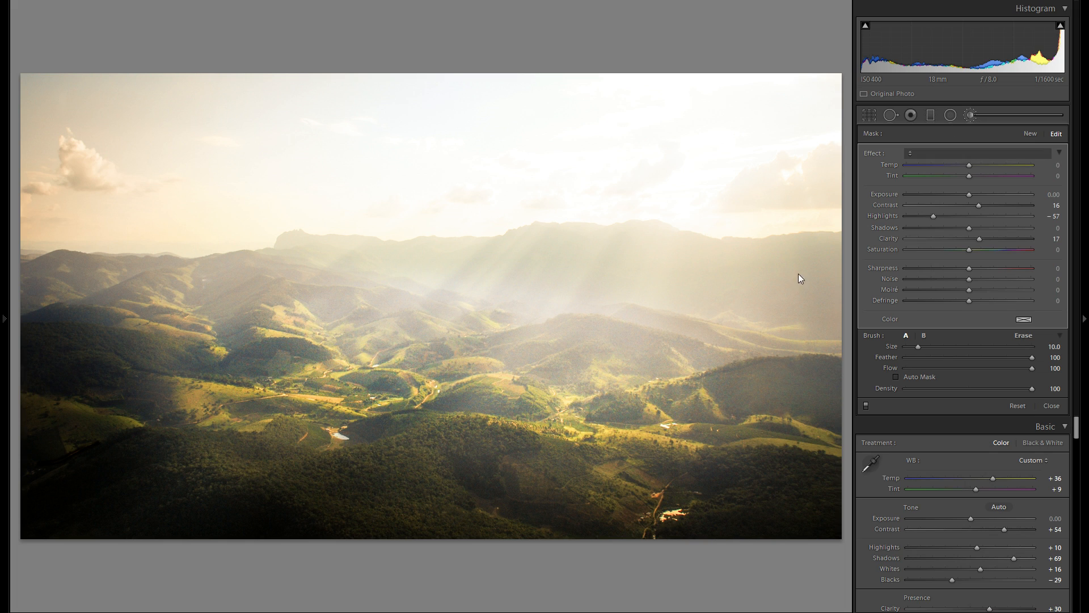
# Brush the hazy hills below the ridge with a new Size 5.0 mask of Highlights -73, with Contrast and Clarity reset.
pyautogui.click(970, 115)
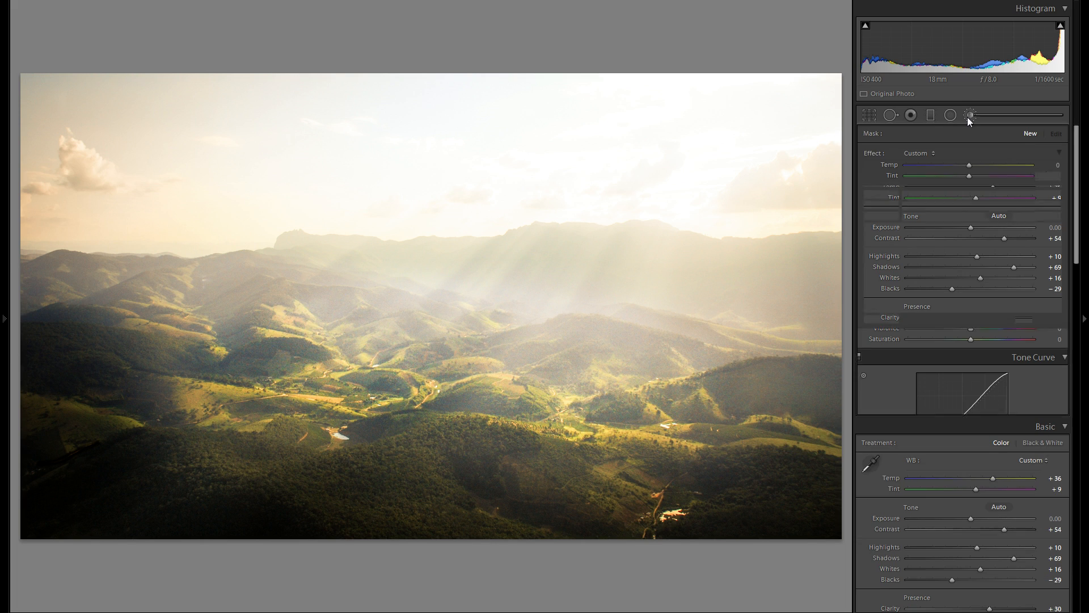
pyautogui.doubleClick(887, 206)
pyautogui.doubleClick(887, 238)
pyautogui.moveTo(969, 216); pyautogui.dragTo(923, 214)
pyautogui.press('[')
pyautogui.press('h')
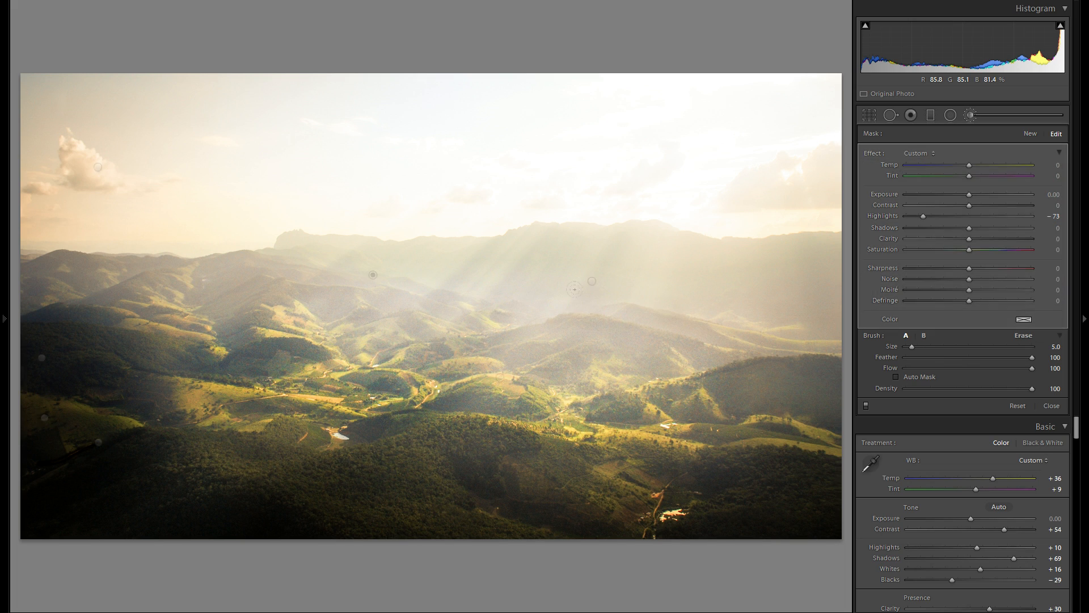
pyautogui.press('k')
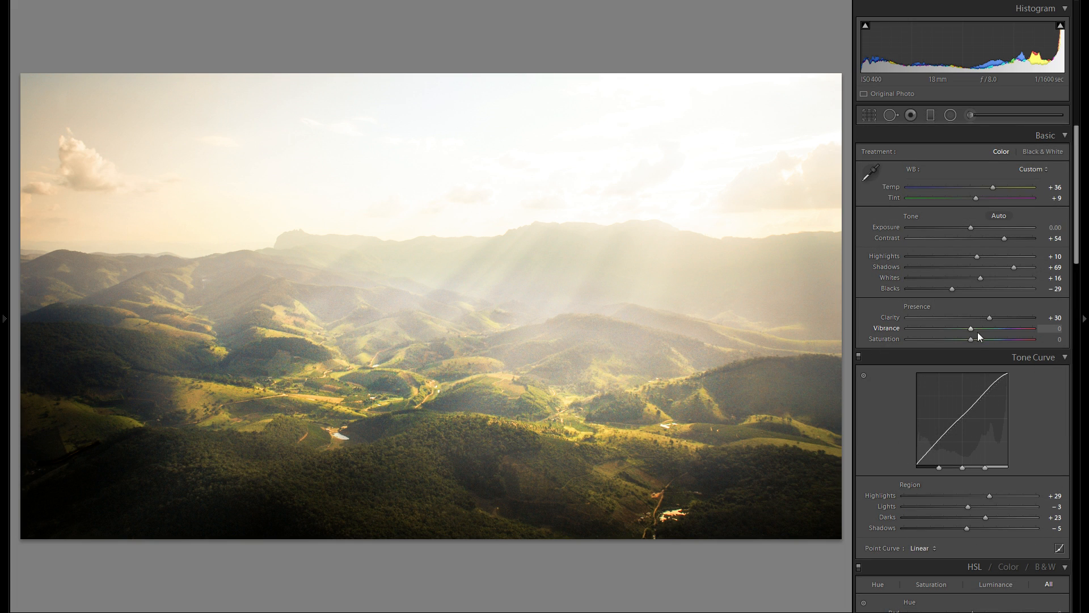
# Raise the photo's basic Vibrance moderately.
pyautogui.click(984, 330)
pyautogui.moveTo(990, 329); pyautogui.dragTo(981, 330)
pyautogui.moveTo(990, 328); pyautogui.dragTo(990, 328)
# Set HSL luminance to Yellow +22 and Green +9, and HSL hue to Yellow +3 and Green +12, sampling the valley hills.
pyautogui.scroll(-10, 938, 295)
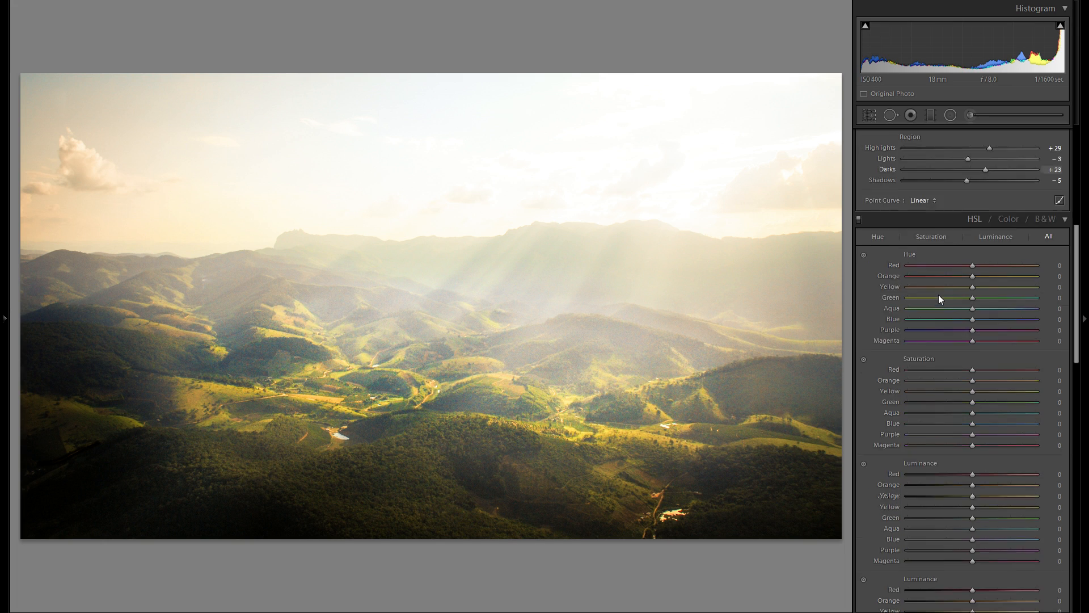
pyautogui.scroll(2, 924, 322)
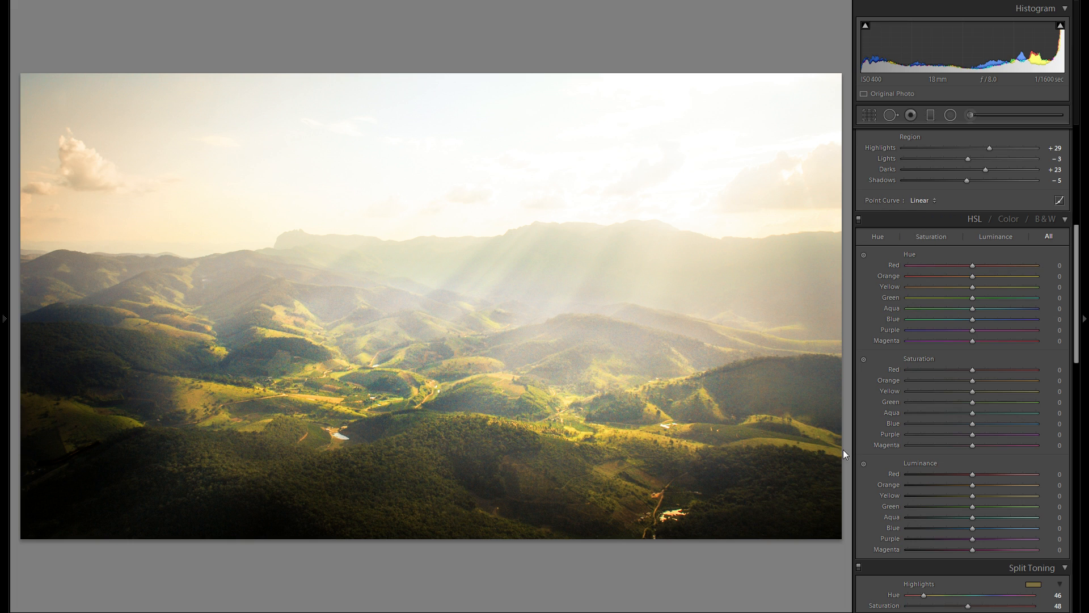
pyautogui.click(864, 463)
pyautogui.moveTo(506, 396); pyautogui.dragTo(506, 367)
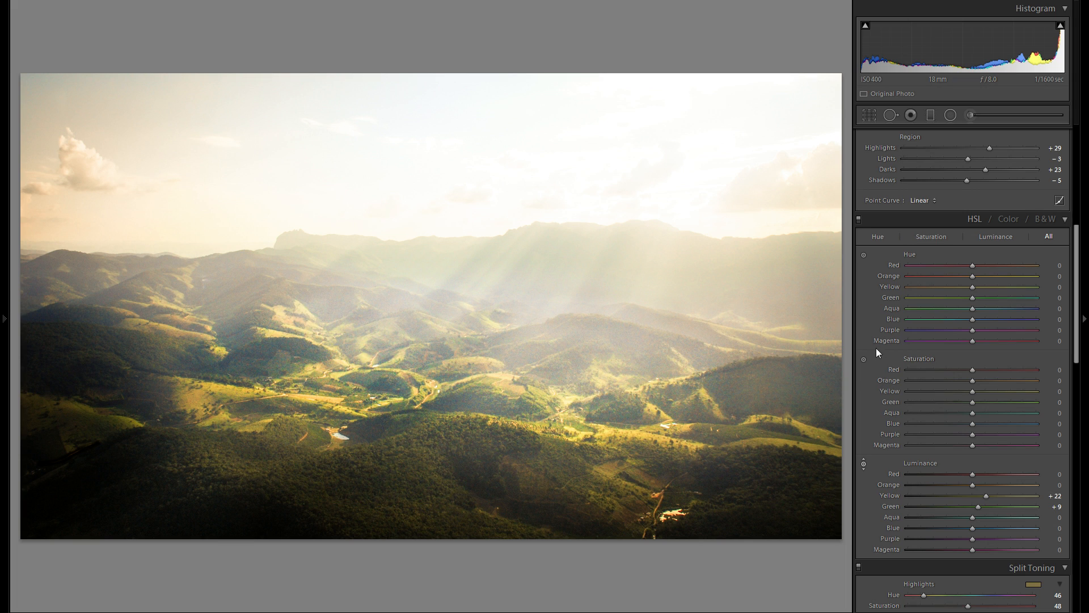
pyautogui.click(864, 255)
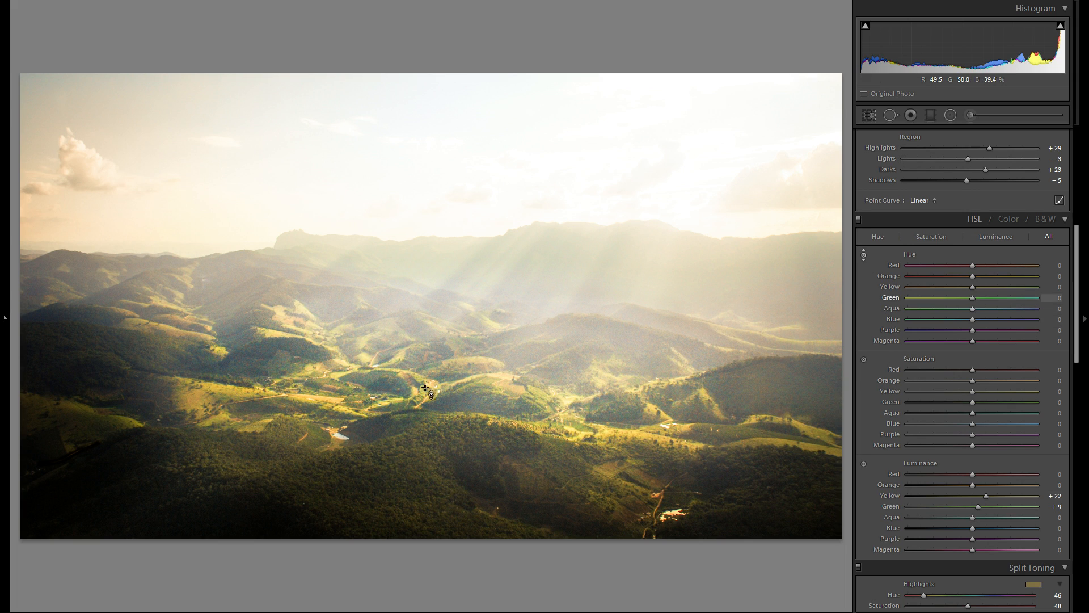
pyautogui.moveTo(477, 366)
pyautogui.mouseDown()
pyautogui.moveTo(477, 341)
pyautogui.moveTo(476, 356)
pyautogui.mouseUp()
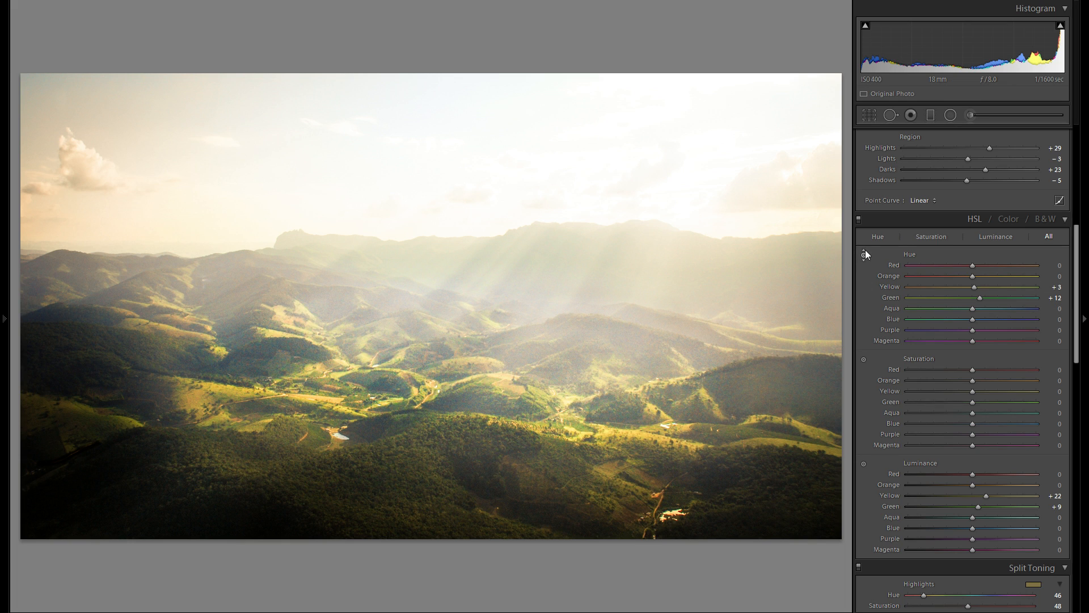
# Lay a wide diagonal graduated filter over the photo, fading from the upper-right sky across the central valley.
pyautogui.press('m')
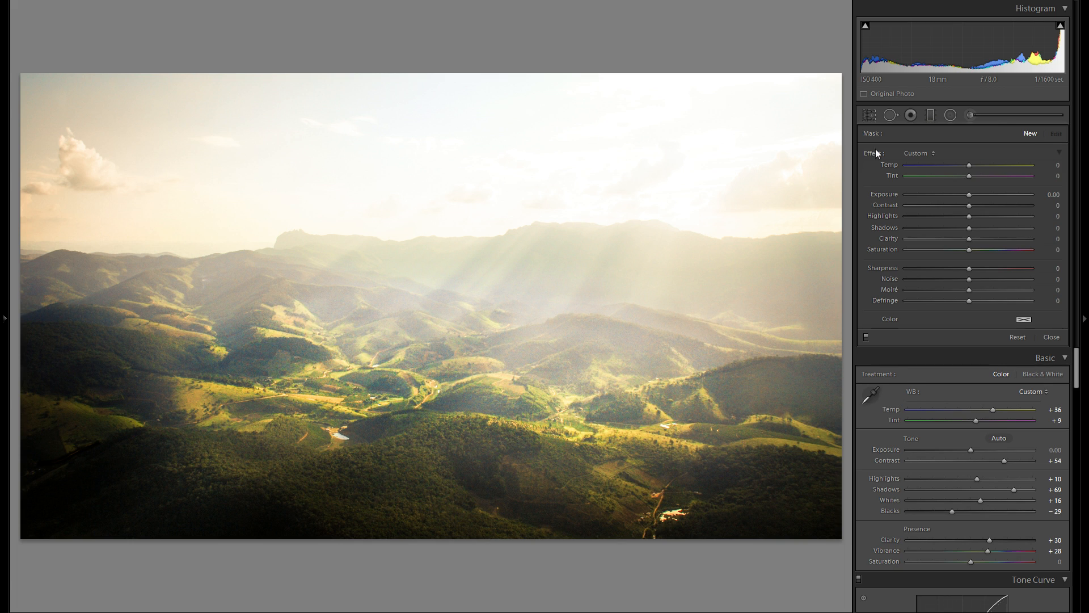
pyautogui.moveTo(525, 254); pyautogui.dragTo(414, 369)
pyautogui.moveTo(365, 458)
pyautogui.mouseDown()
pyautogui.moveTo(267, 504)
pyautogui.moveTo(244, 545)
pyautogui.moveTo(307, 508)
pyautogui.mouseUp()
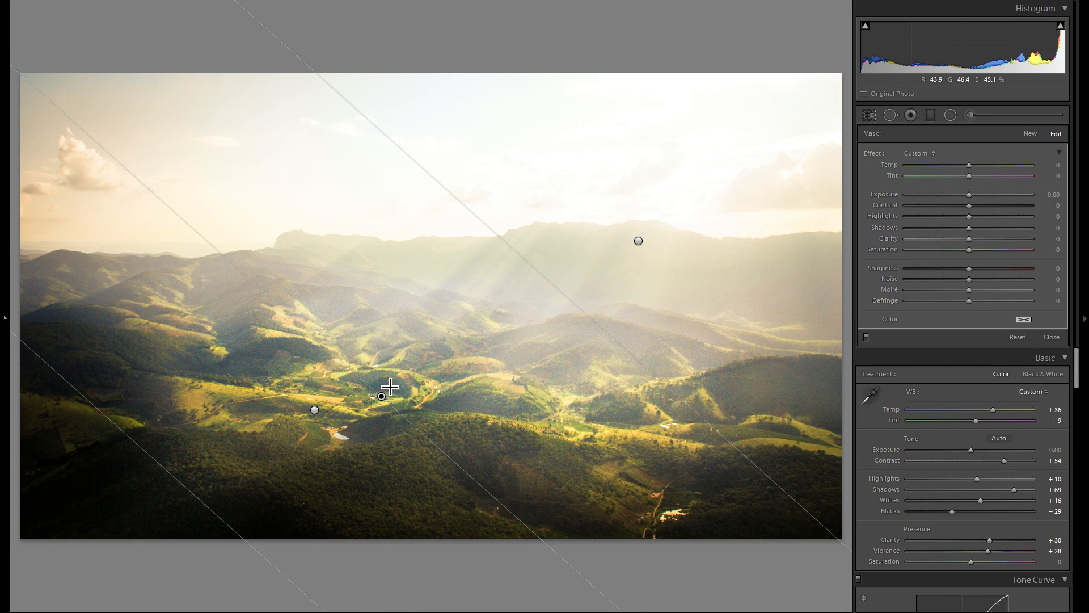
pyautogui.moveTo(381, 395); pyautogui.dragTo(433, 330)
pyautogui.moveTo(274, 452); pyautogui.dragTo(173, 496)
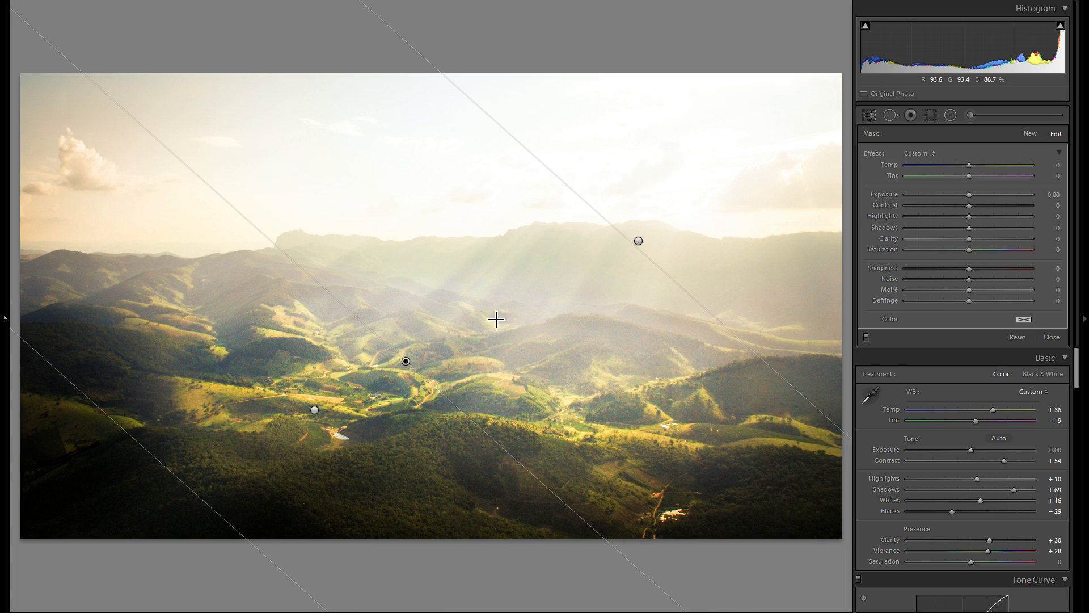
# Tint the diagonal graduated filter golden with a color of Hue 43 and Saturation 48.
pyautogui.click(1024, 319)
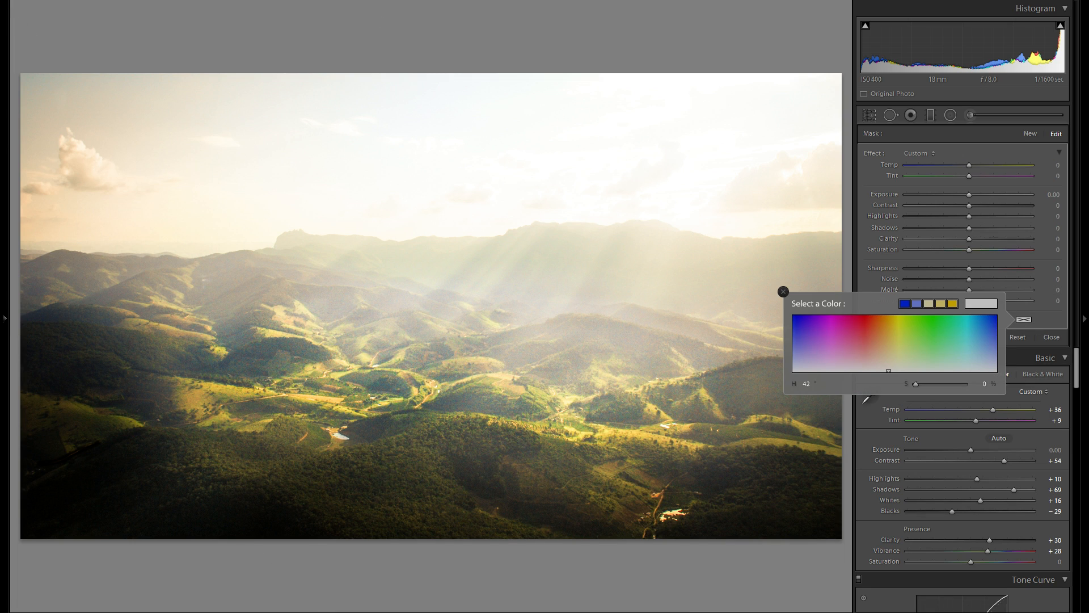
pyautogui.click(891, 340)
pyautogui.moveTo(889, 339); pyautogui.dragTo(886, 316)
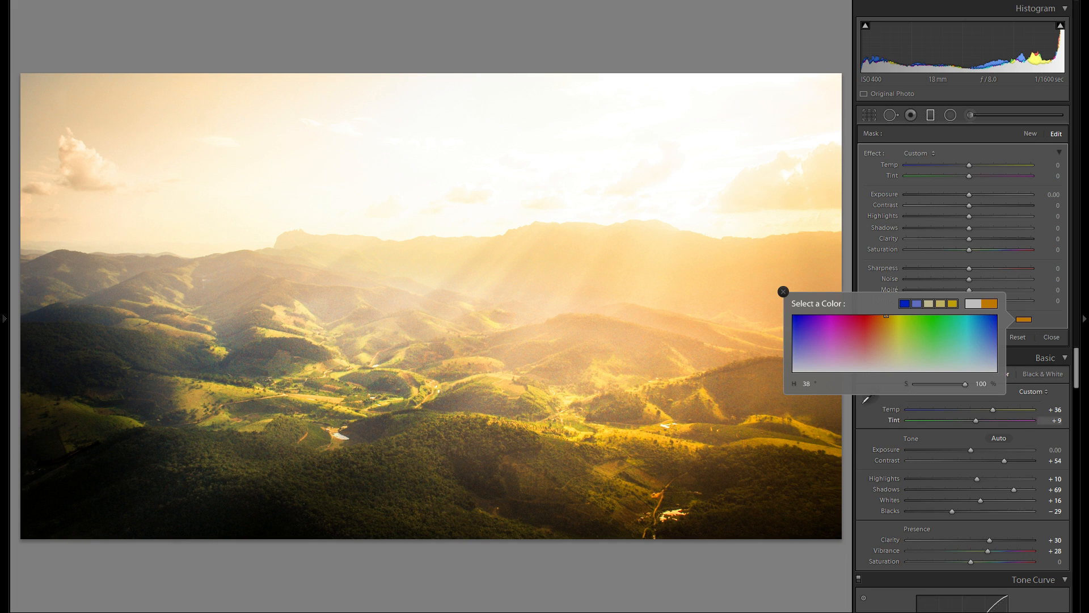
pyautogui.moveTo(886, 316); pyautogui.dragTo(891, 315)
pyautogui.moveTo(888, 315)
pyautogui.mouseDown()
pyautogui.moveTo(889, 357)
pyautogui.moveTo(888, 344)
pyautogui.mouseUp()
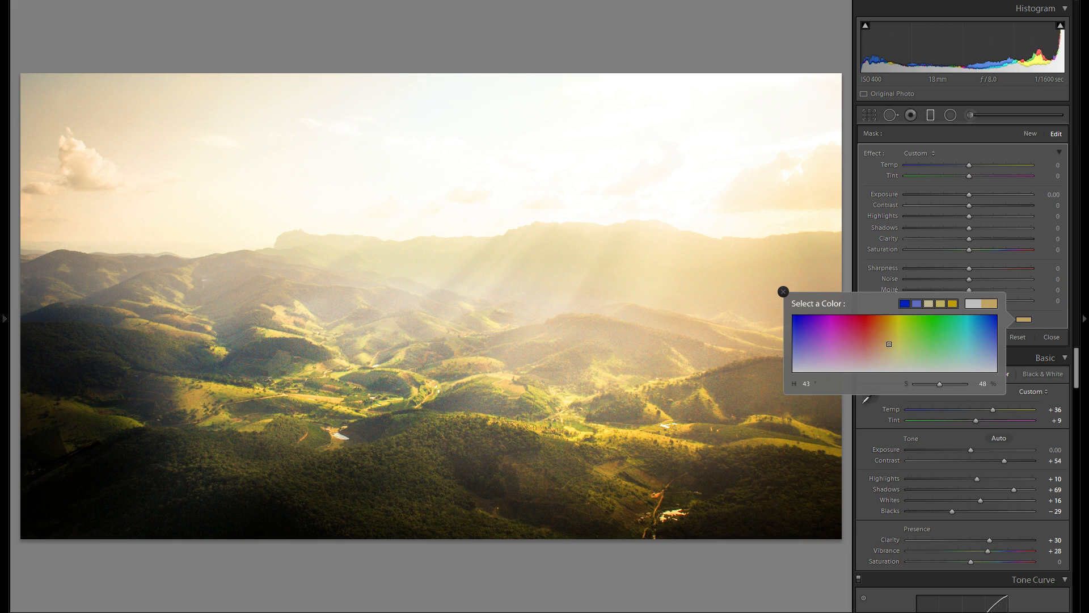
pyautogui.click(783, 292)
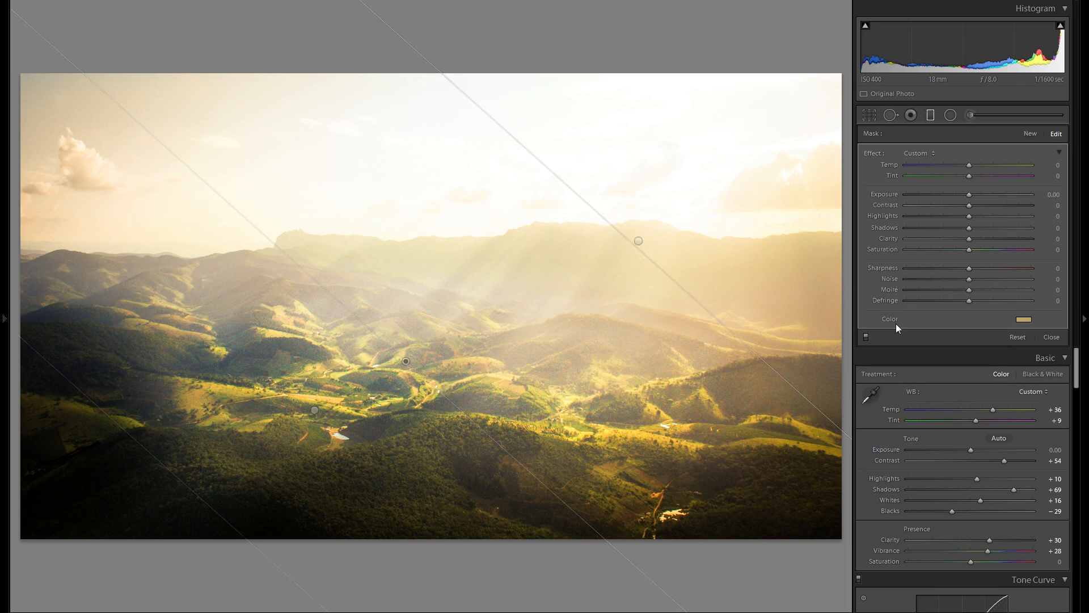
# Delete the golden graduated filter and undo the deletion to compare the photo without it.
pyautogui.rightClick(405, 360)
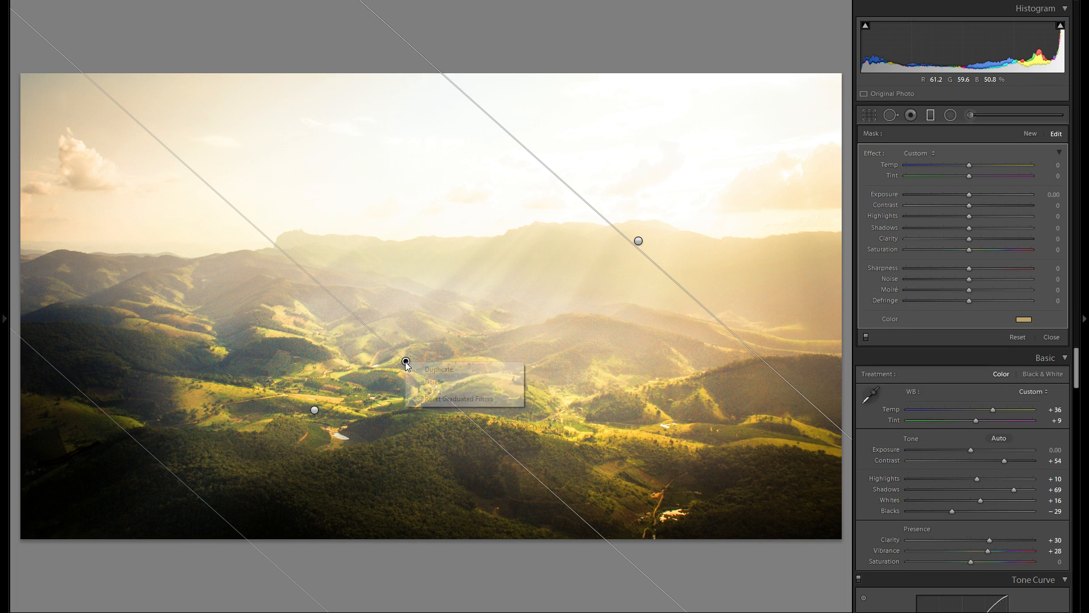
pyautogui.click(427, 384)
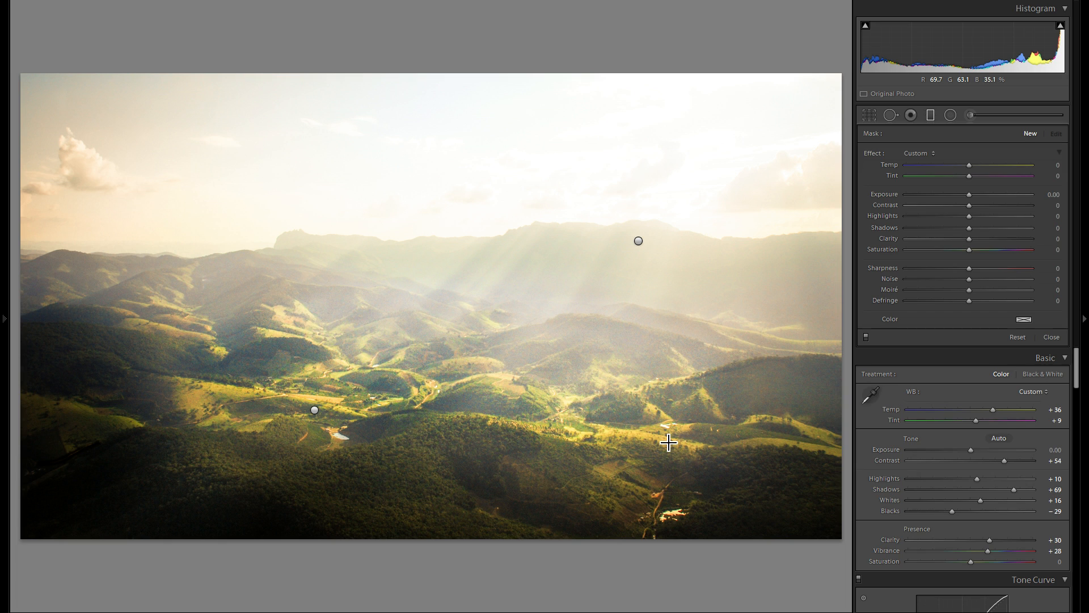
pyautogui.hotkey('ctrl', 'z')
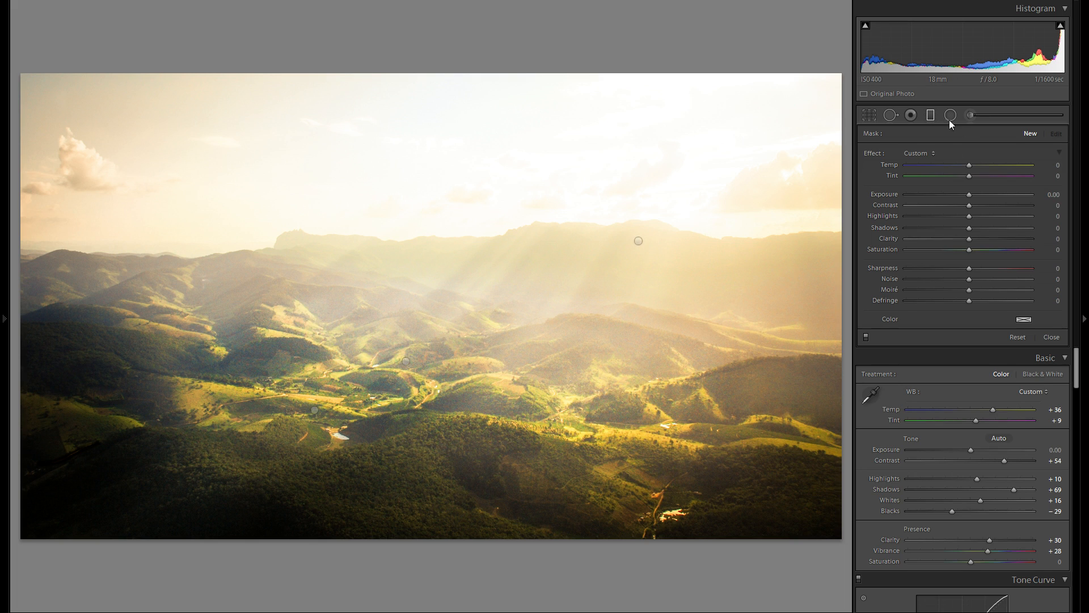
pyautogui.click(932, 117)
# Set noise reduction to Color 35 and Luminance 22, judging the grain on the central valley up close.
pyautogui.scroll(-10, 998, 357)
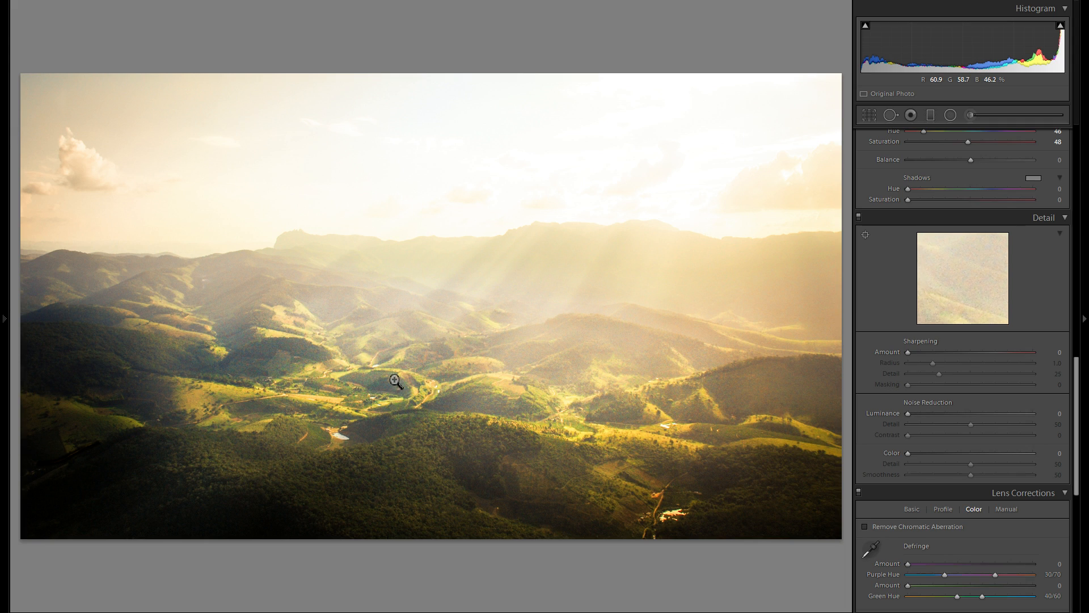
pyautogui.click(409, 389)
pyautogui.moveTo(370, 442); pyautogui.dragTo(457, 446)
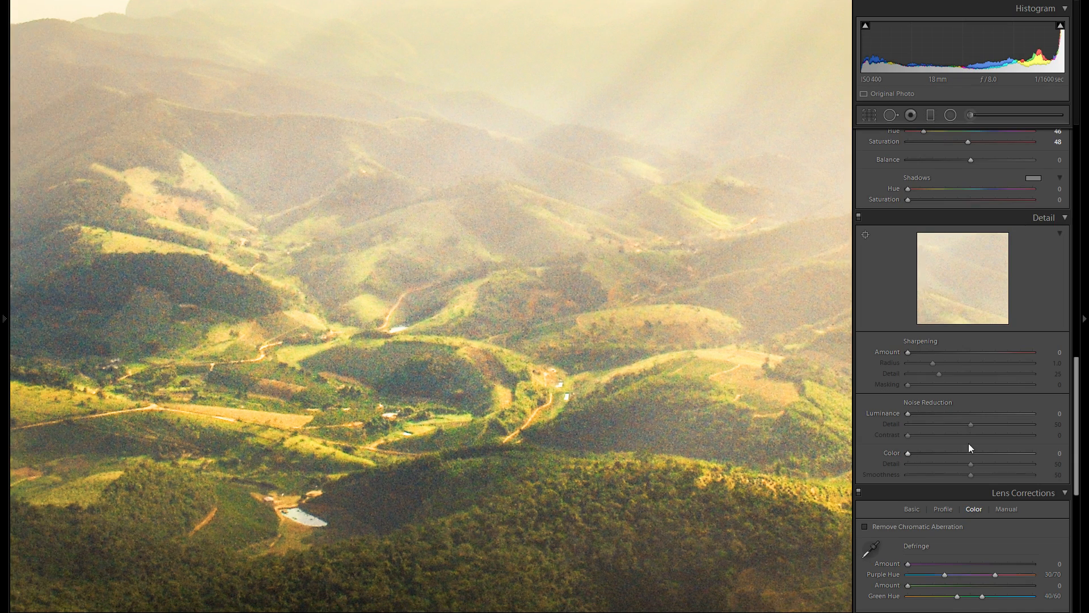
pyautogui.moveTo(1003, 454); pyautogui.dragTo(1033, 453)
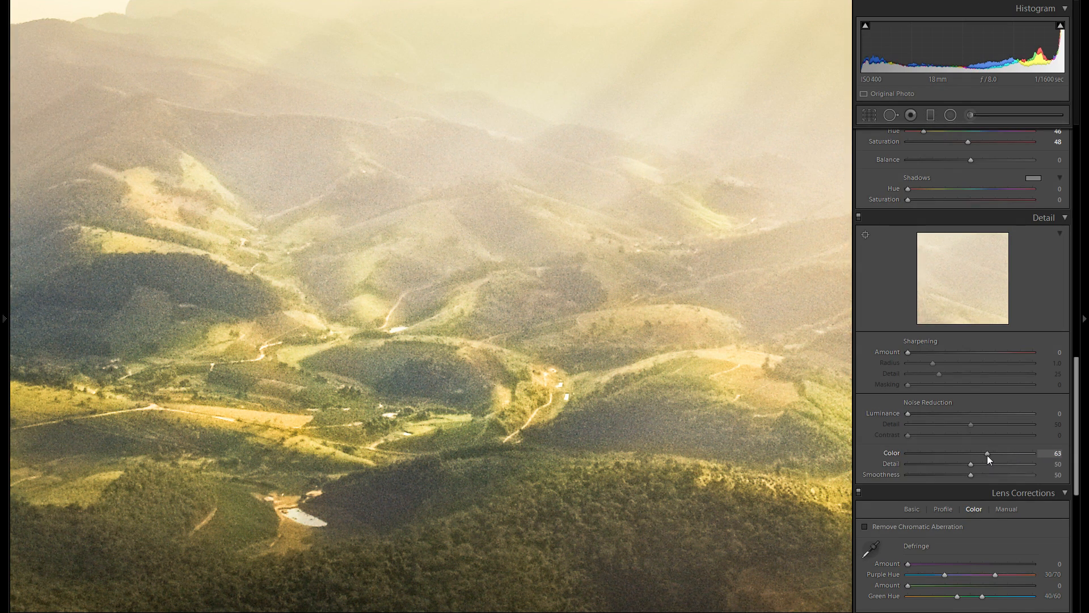
pyautogui.moveTo(985, 455)
pyautogui.mouseDown()
pyautogui.moveTo(866, 455)
pyautogui.moveTo(968, 458)
pyautogui.mouseUp()
pyautogui.moveTo(961, 450); pyautogui.dragTo(1039, 455)
pyautogui.moveTo(992, 453); pyautogui.dragTo(997, 454)
pyautogui.click(934, 413)
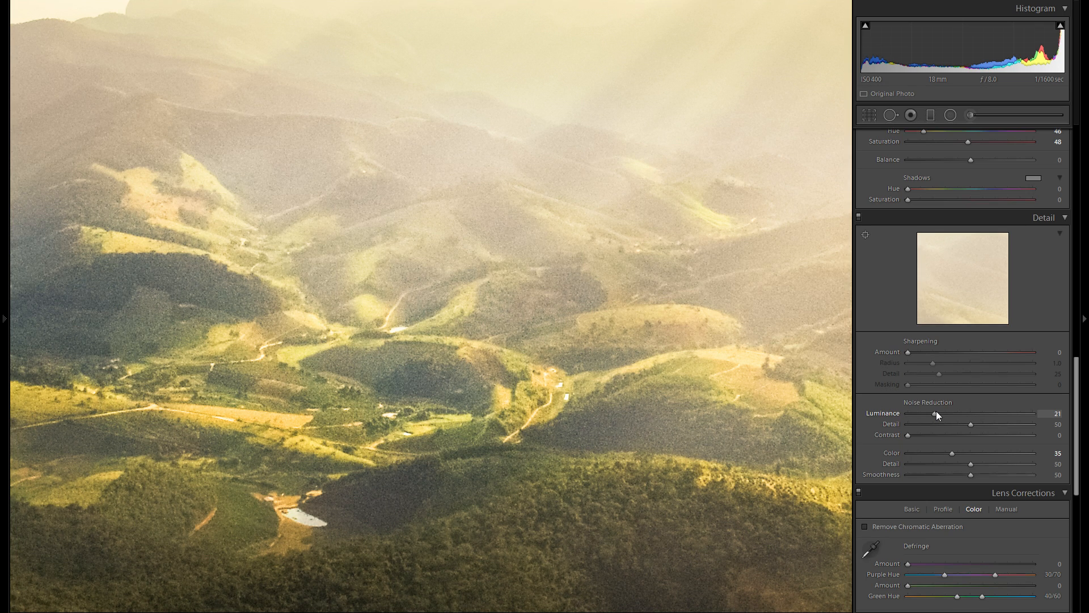
pyautogui.click(936, 412)
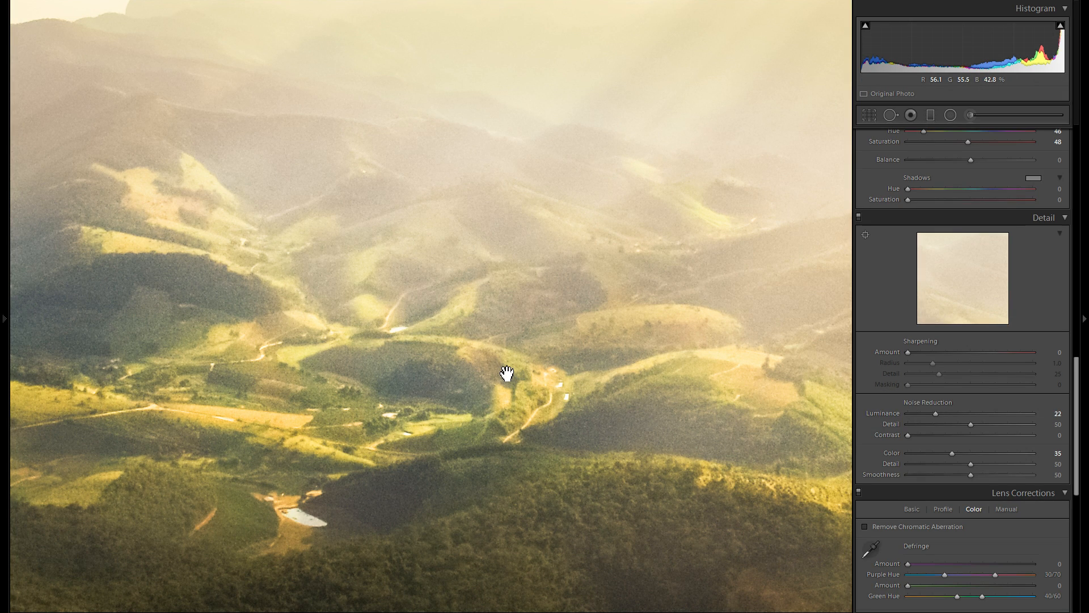
# Sharpen the photo with Amount 38 and Masking 74.
pyautogui.click(951, 349)
pyautogui.moveTo(942, 352); pyautogui.dragTo(940, 351)
pyautogui.moveTo(979, 384); pyautogui.dragTo(1001, 383)
pyautogui.click(740, 368)
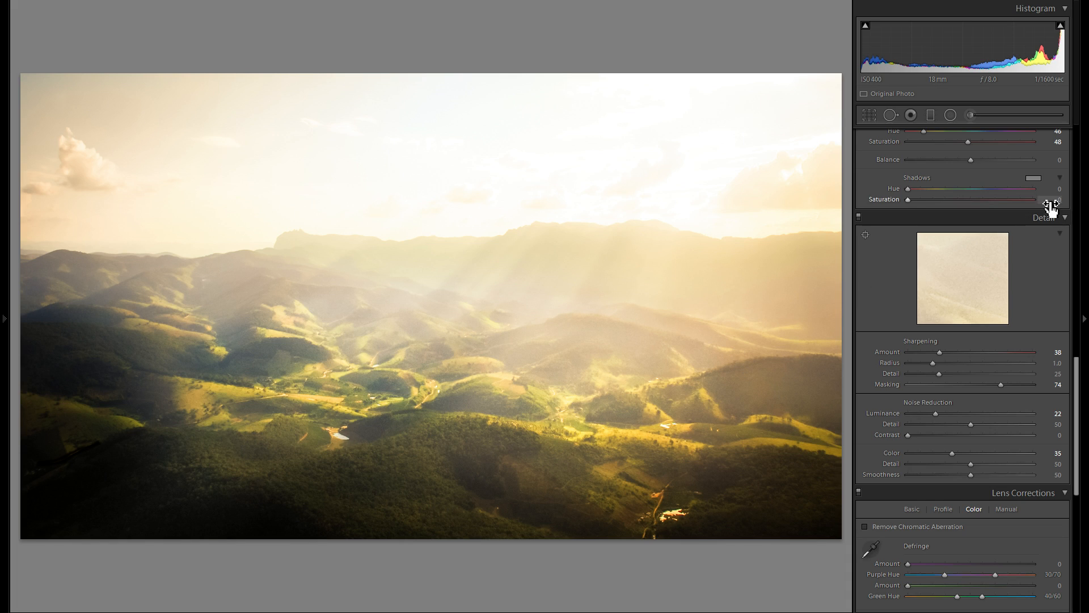
# Add a radial filter over the dark hill in the valley's center with Exposure -0.23 and Contrast 13.
pyautogui.click(945, 116)
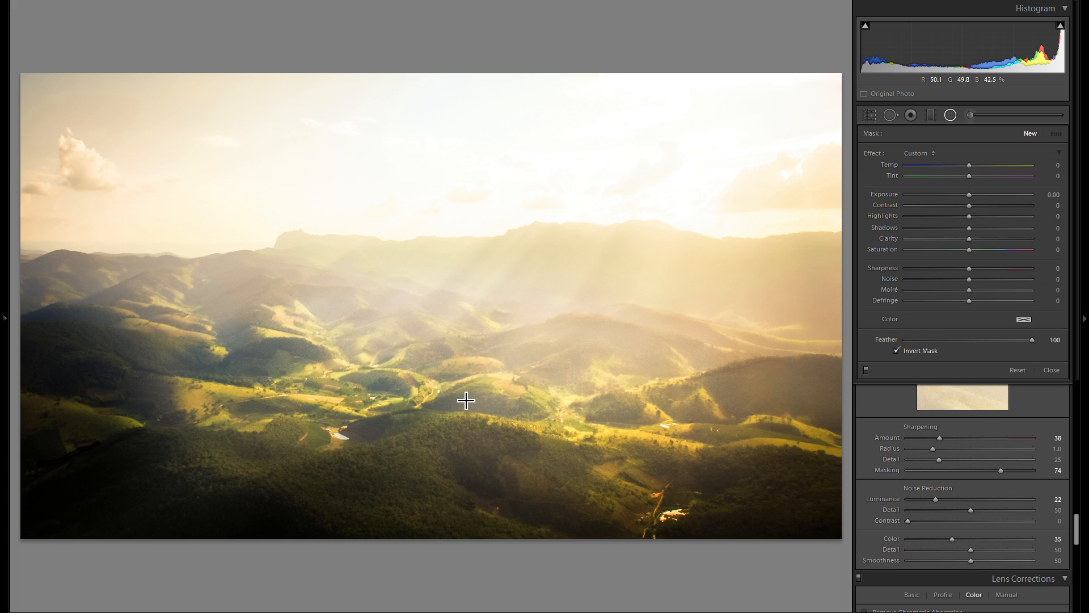
pyautogui.moveTo(468, 397)
pyautogui.mouseDown()
pyautogui.moveTo(534, 415)
pyautogui.moveTo(489, 407)
pyautogui.mouseUp()
pyautogui.moveTo(968, 196); pyautogui.dragTo(966, 195)
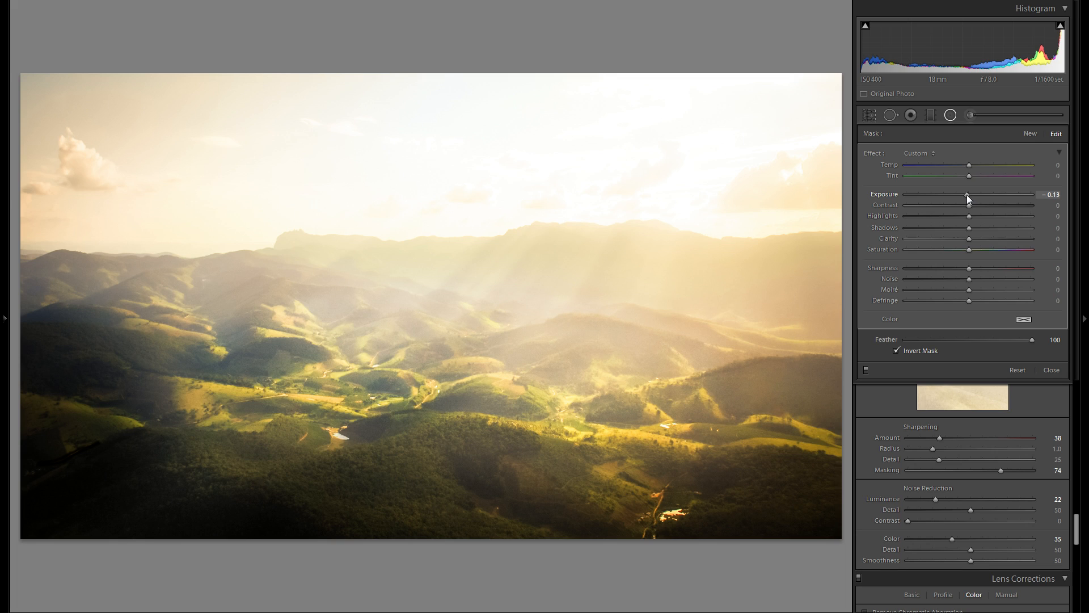
pyautogui.moveTo(964, 195); pyautogui.dragTo(965, 195)
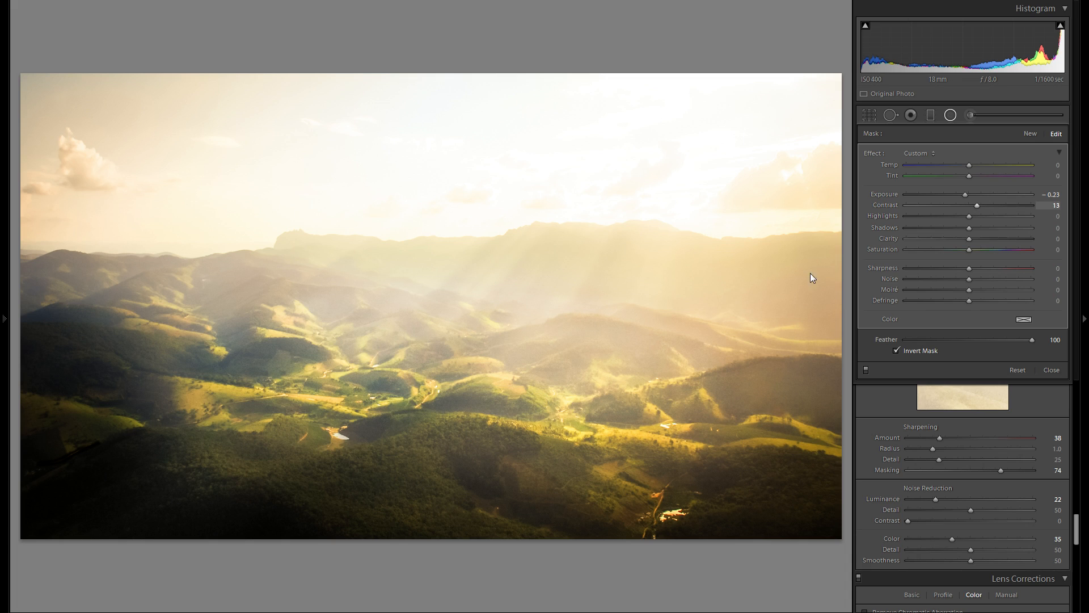
# Duplicate the darkening radial filter onto five other shaded hills around the valley and compare the photo with the filters off and on.
pyautogui.rightClick(483, 401)
pyautogui.click(512, 412)
pyautogui.moveTo(519, 405); pyautogui.dragTo(754, 395)
pyautogui.rightClick(396, 381)
pyautogui.click(426, 384)
pyautogui.rightClick(298, 356)
pyautogui.click(311, 362)
pyautogui.rightClick(398, 437)
pyautogui.click(407, 440)
pyautogui.rightClick(489, 467)
pyautogui.click(510, 475)
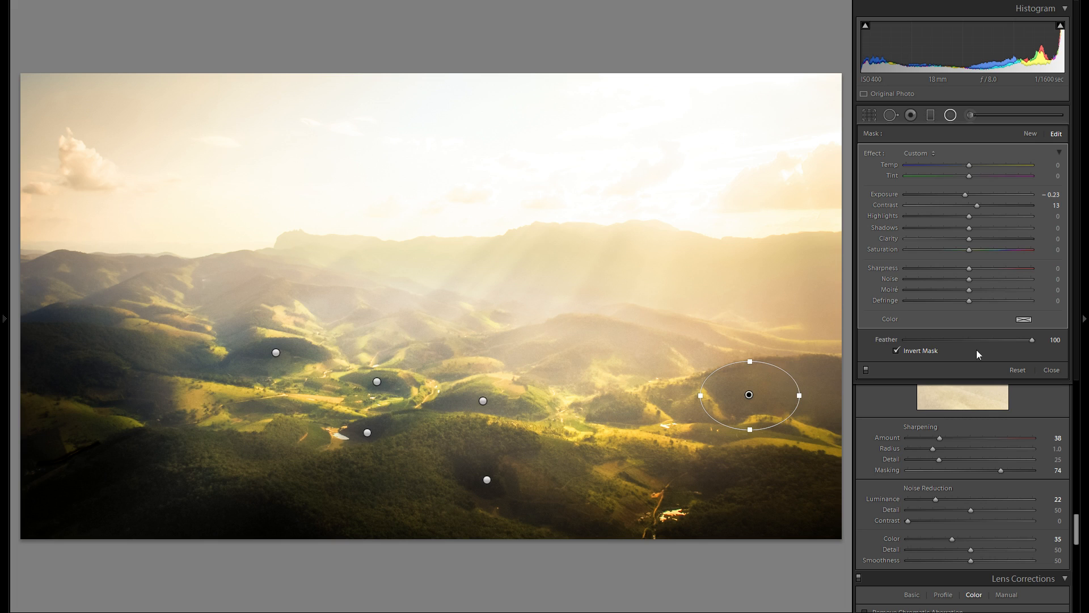
pyautogui.click(865, 370)
pyautogui.click(866, 370)
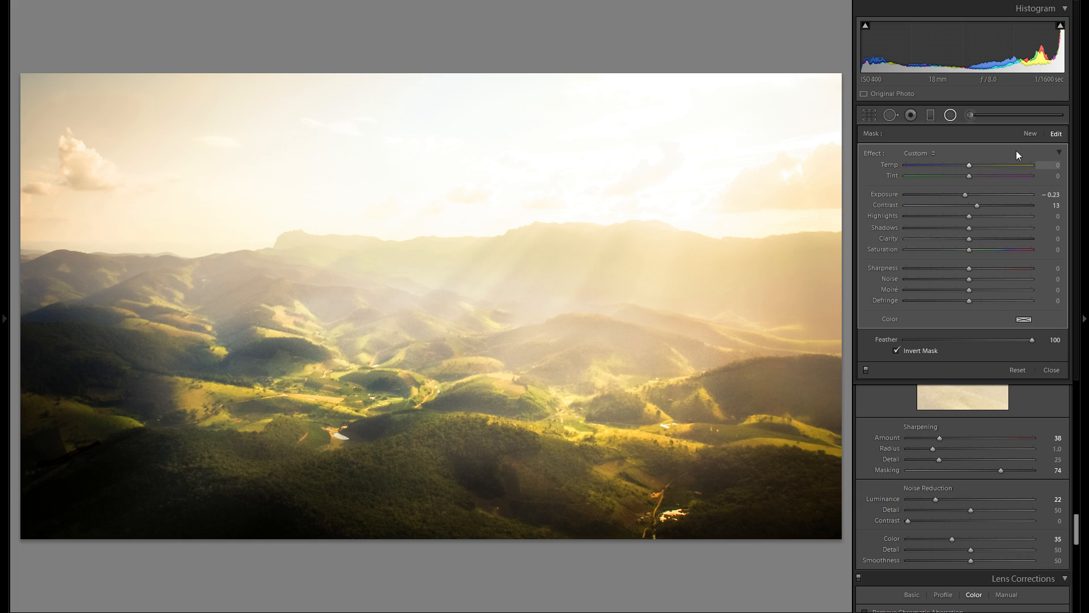
# Add a new wide, flat radial filter over the sunlit central valley with Exposure 0.09 and Clarity 10.
pyautogui.click(1028, 134)
pyautogui.moveTo(461, 346); pyautogui.dragTo(548, 367)
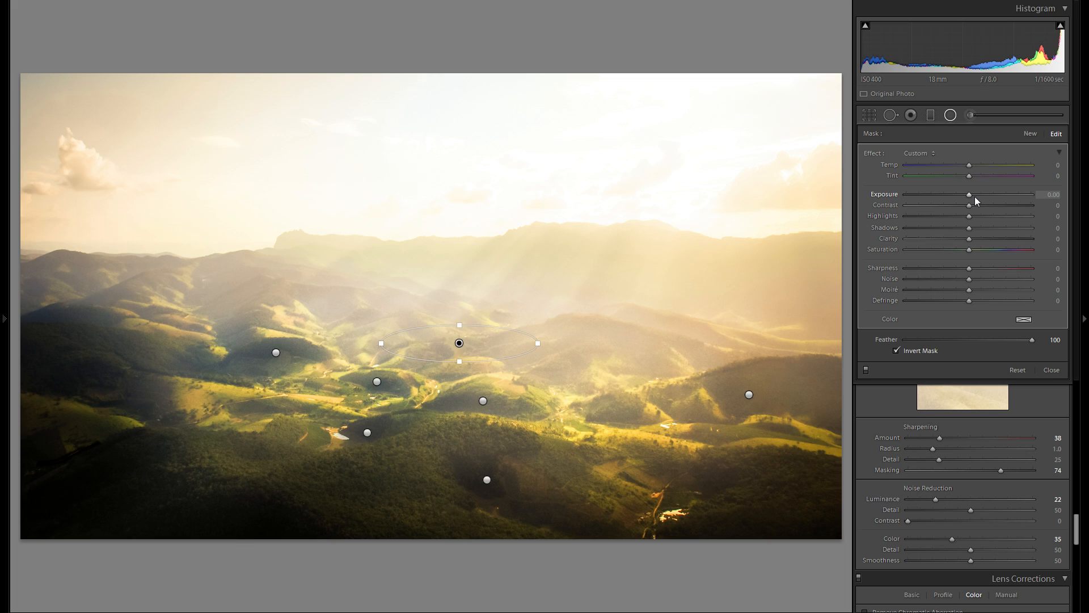
pyautogui.moveTo(973, 195); pyautogui.dragTo(975, 195)
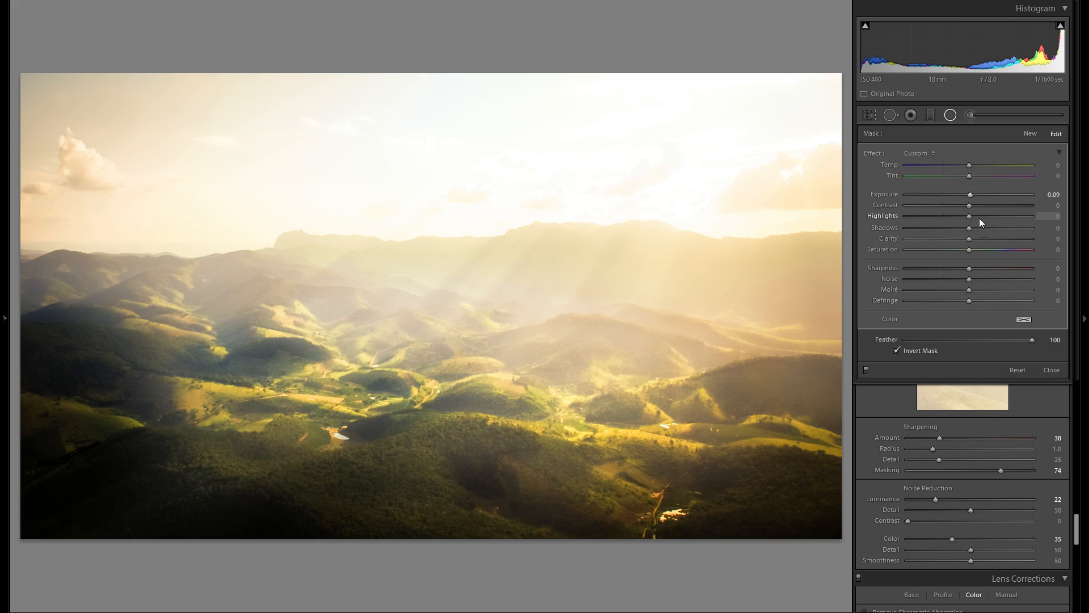
pyautogui.click(987, 238)
pyautogui.moveTo(987, 238); pyautogui.dragTo(980, 238)
# Tint the central valley radial filter yellow with Hue 50 and Saturation 39, and move it slightly lower.
pyautogui.click(1023, 320)
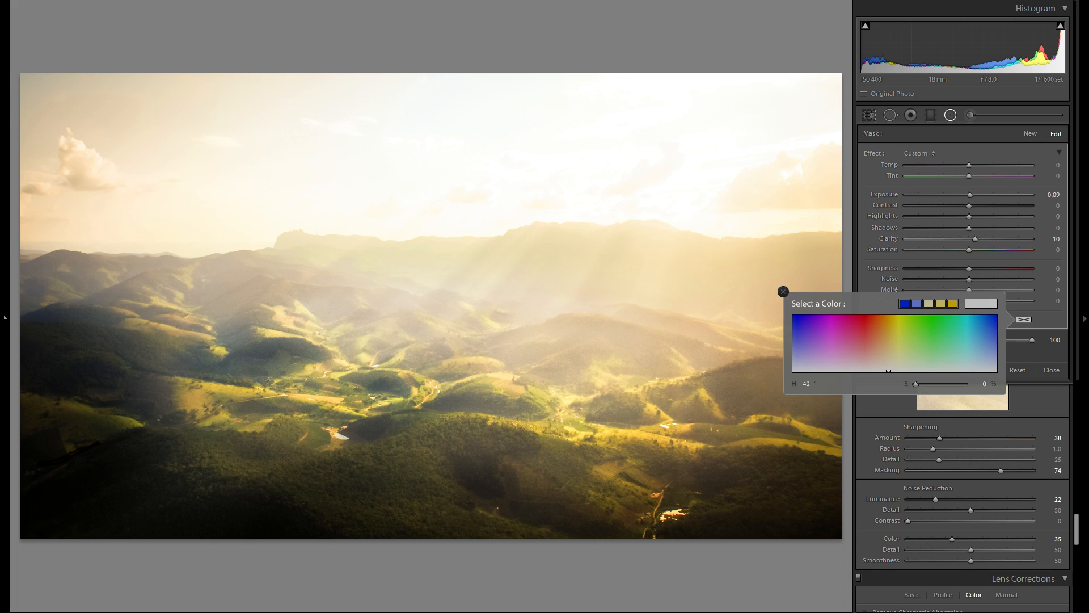
pyautogui.click(892, 340)
pyautogui.moveTo(892, 341); pyautogui.dragTo(893, 350)
pyautogui.moveTo(474, 348); pyautogui.dragTo(484, 364)
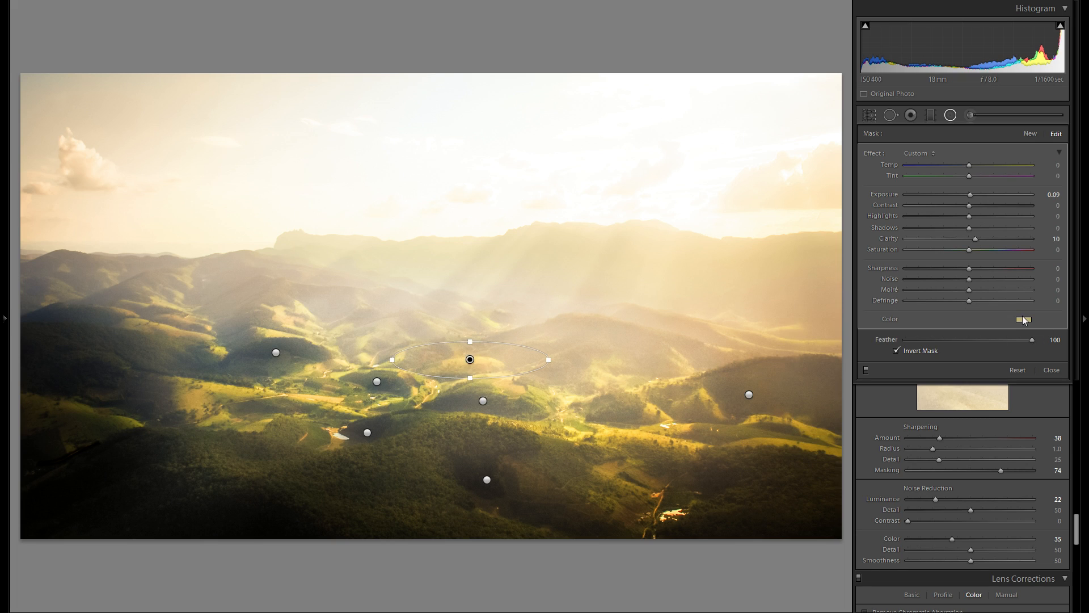
# Soften the central valley radial filter's tint to Saturation 16 and set its Contrast to 29.
pyautogui.click(1024, 320)
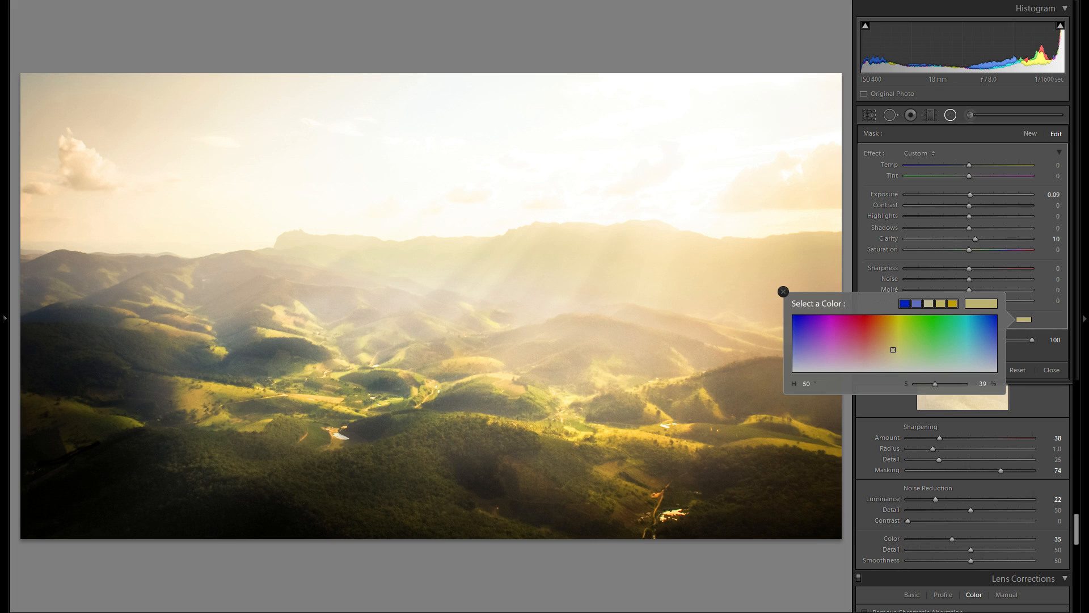
pyautogui.moveTo(894, 349); pyautogui.dragTo(893, 362)
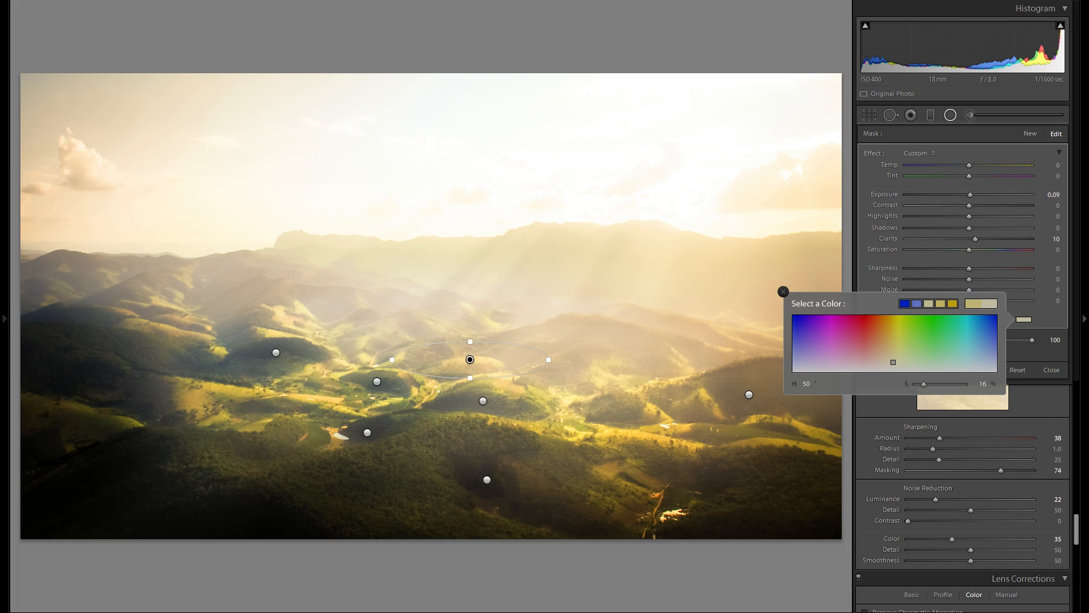
pyautogui.click(983, 205)
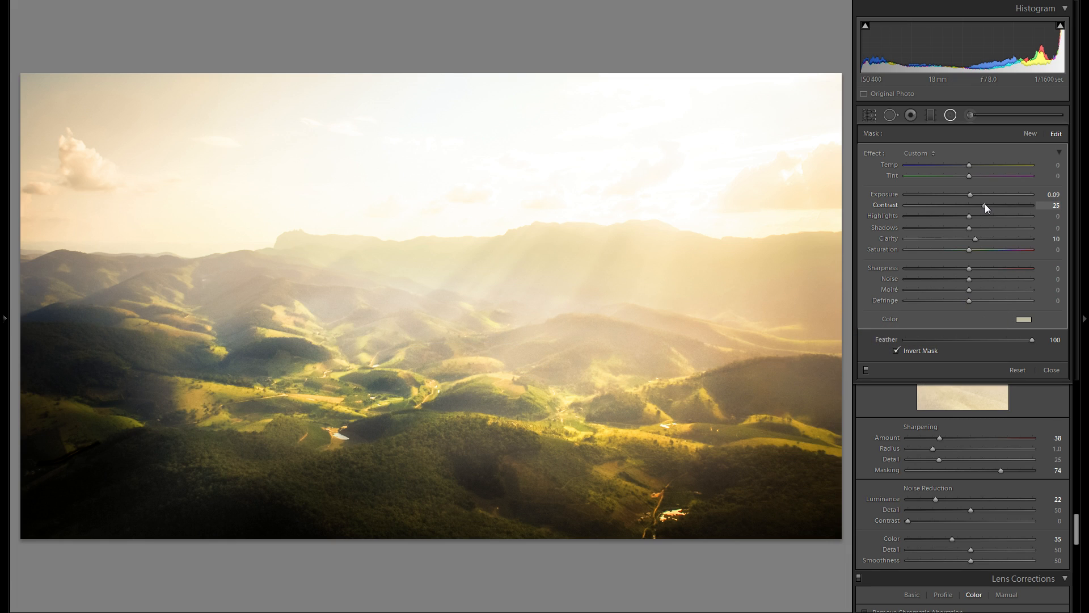
# Duplicate the brightening radial filter onto the sunlit fields left of the valley's center and set the copy's Exposure to 0.02.
pyautogui.rightClick(475, 364)
pyautogui.click(509, 369)
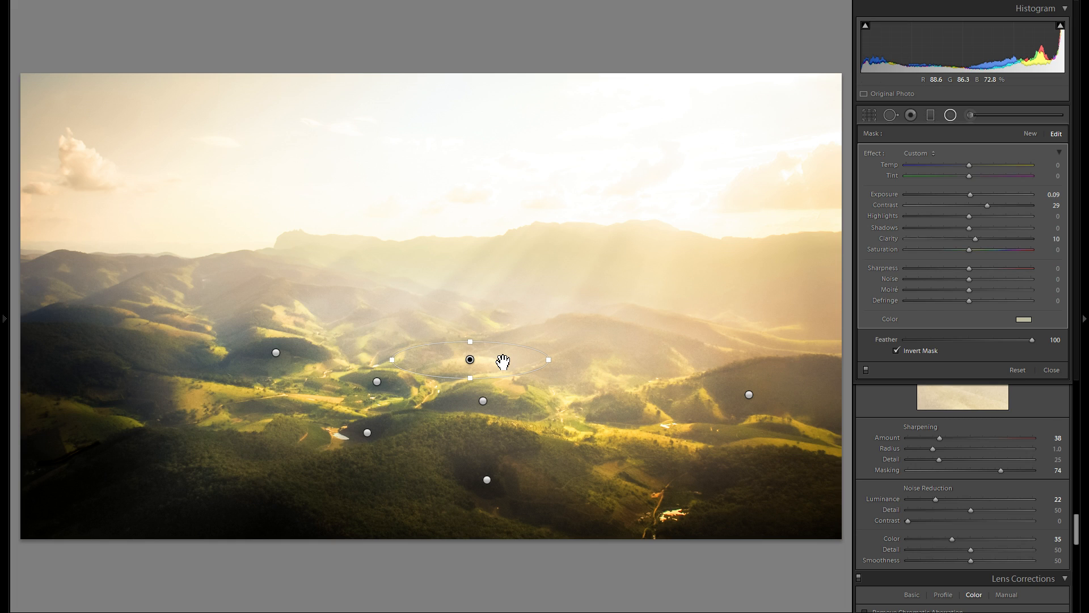
pyautogui.moveTo(503, 361); pyautogui.dragTo(343, 405)
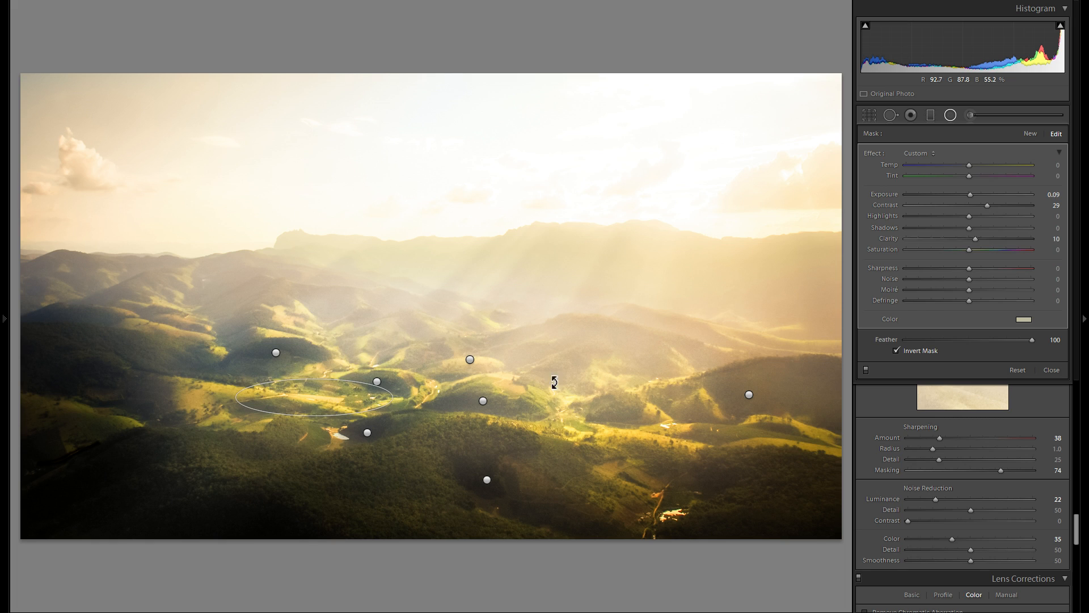
pyautogui.moveTo(973, 196); pyautogui.dragTo(972, 196)
# Duplicate the Exposure 0.02 radial filter onto three spots along the sunlit strip on the valley's right side.
pyautogui.rightClick(318, 394)
pyautogui.click(364, 404)
pyautogui.moveTo(345, 408); pyautogui.dragTo(820, 437)
pyautogui.rightClick(674, 435)
pyautogui.click(704, 442)
pyautogui.rightClick(822, 435)
pyautogui.click(835, 437)
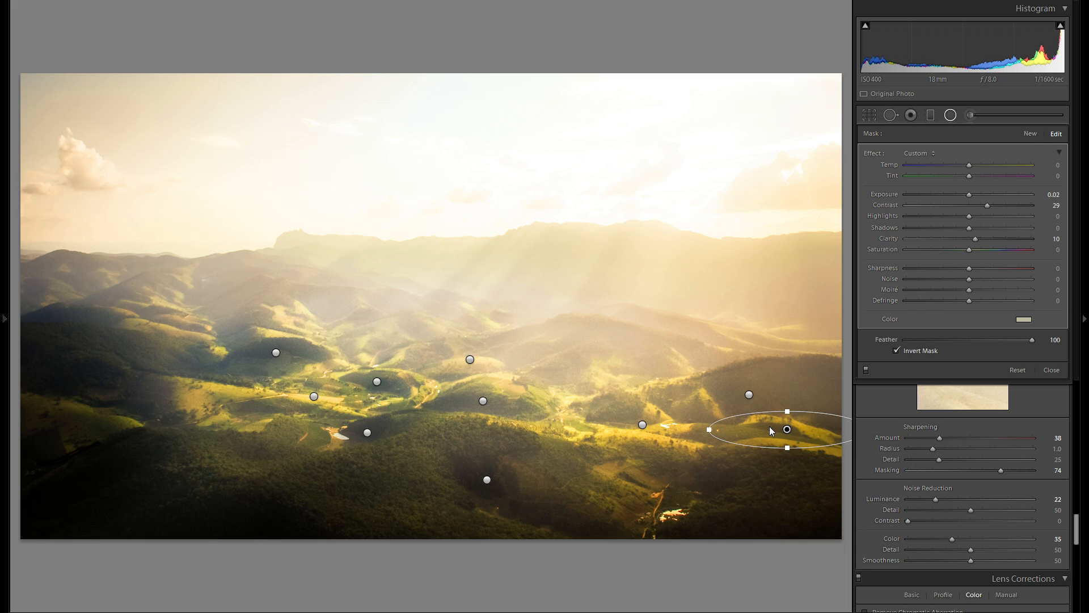
pyautogui.moveTo(722, 514); pyautogui.dragTo(616, 441)
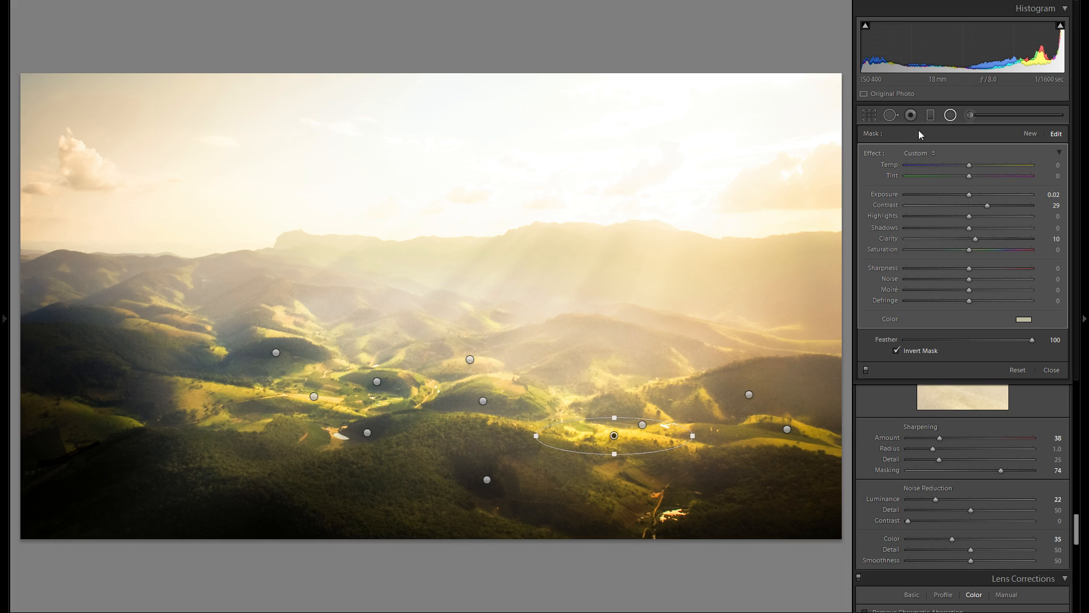
pyautogui.click(951, 116)
# Turn on chromatic aberration removal, inspecting the bright water patch in the lower-right foreground up close.
pyautogui.scroll(-3, 934, 270)
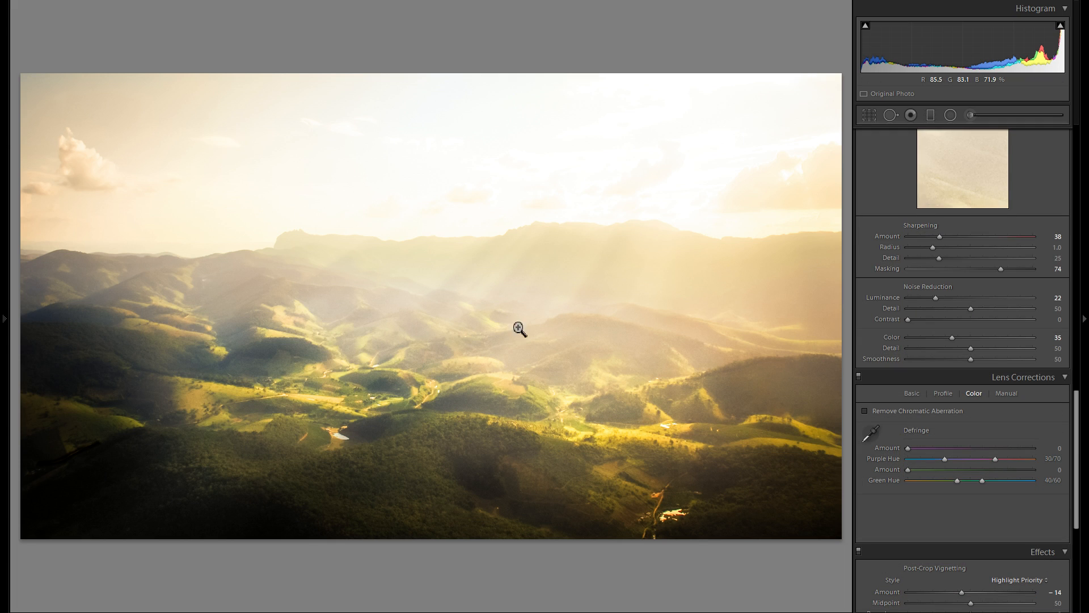
pyautogui.click(698, 516)
pyautogui.moveTo(697, 527); pyautogui.dragTo(656, 454)
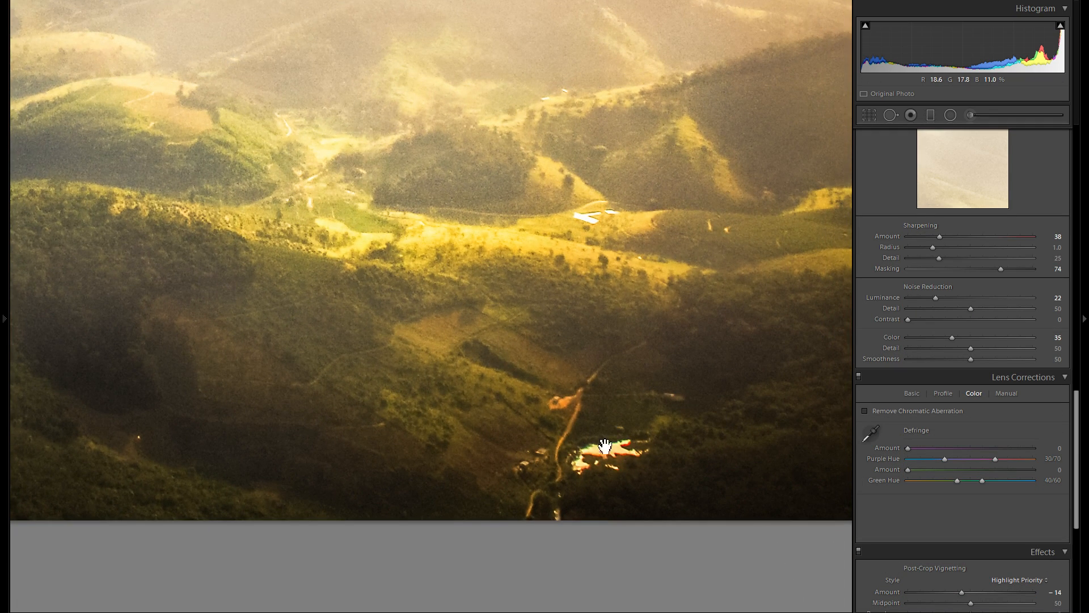
pyautogui.click(884, 411)
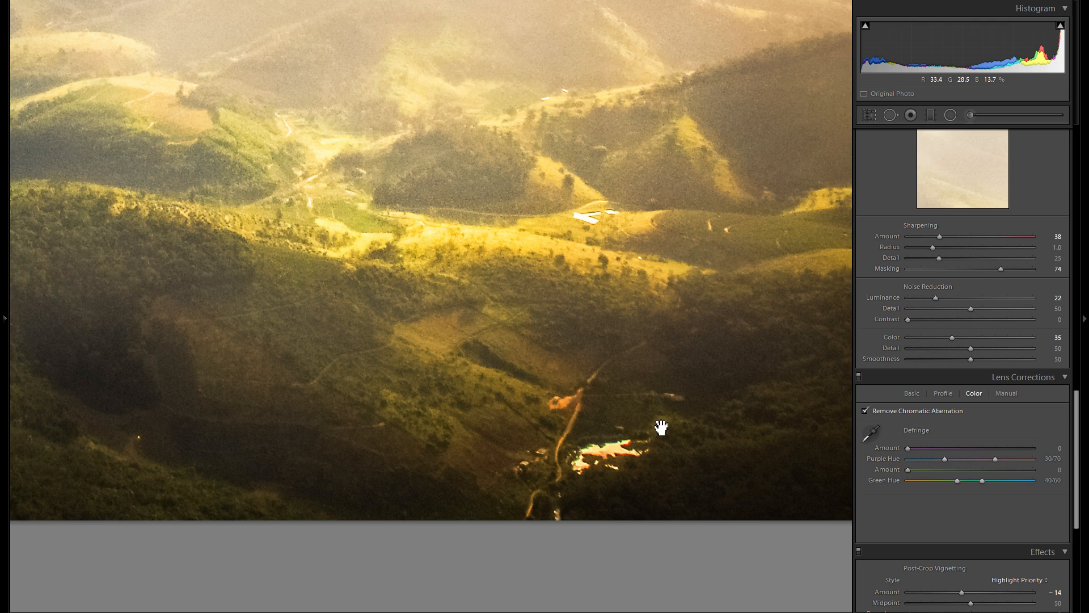
# Brush over the upper-left sky with an Adjustment Brush of size 29 and set its Exposure to 0.45.
pyautogui.click(719, 496)
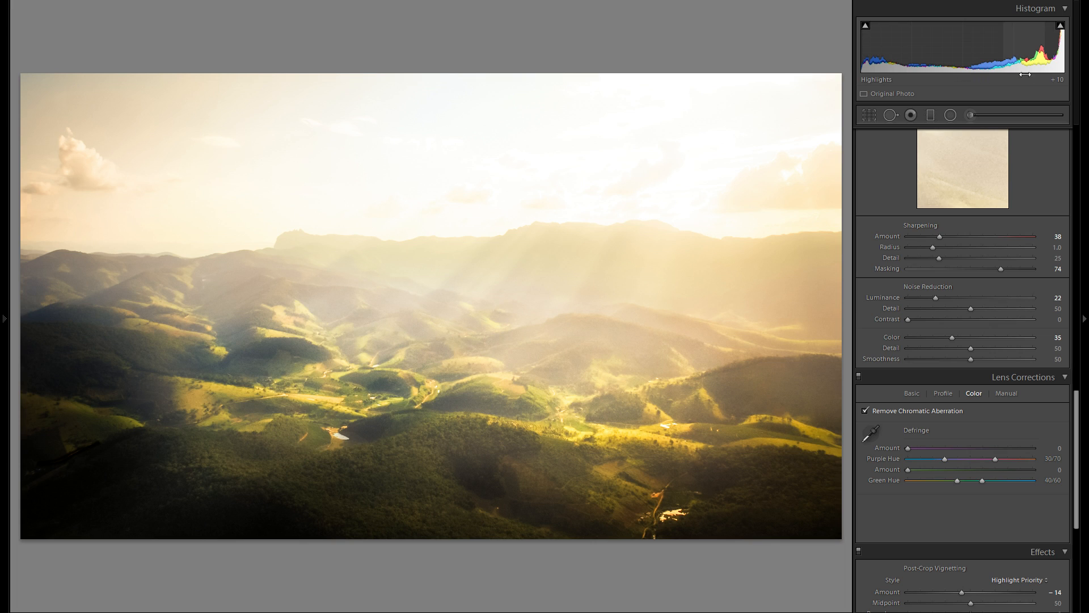
pyautogui.click(970, 115)
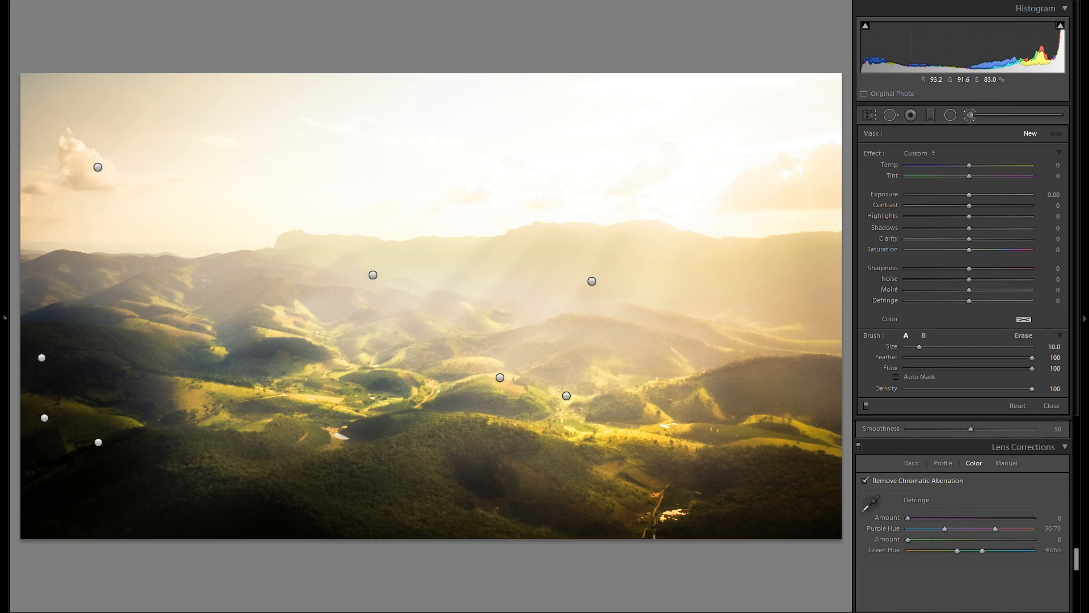
pyautogui.scroll(5, 431, 306)
pyautogui.click(162, 96)
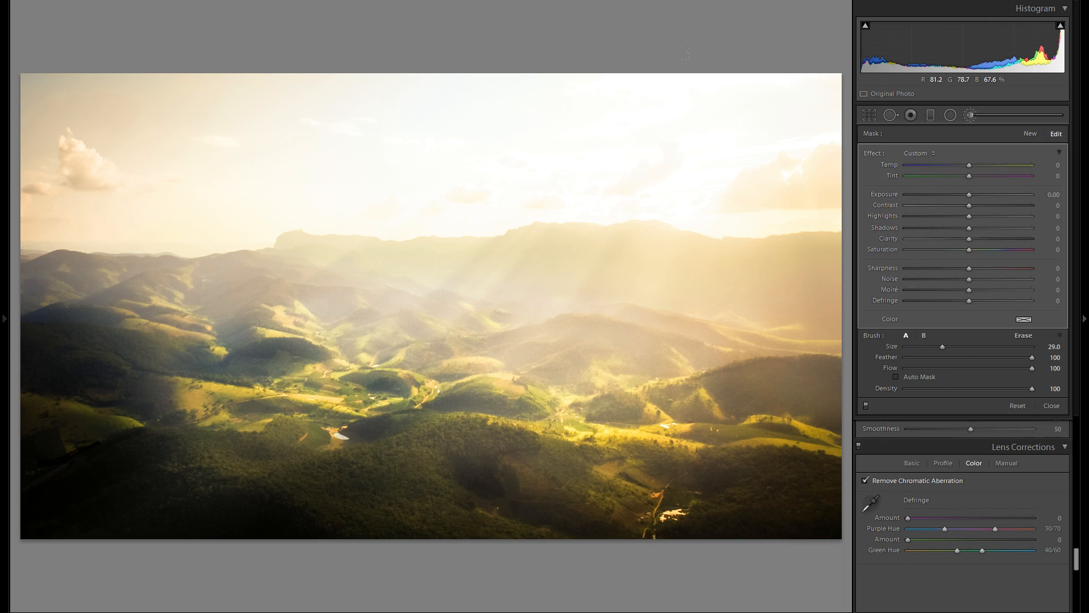
pyautogui.moveTo(973, 195); pyautogui.dragTo(975, 194)
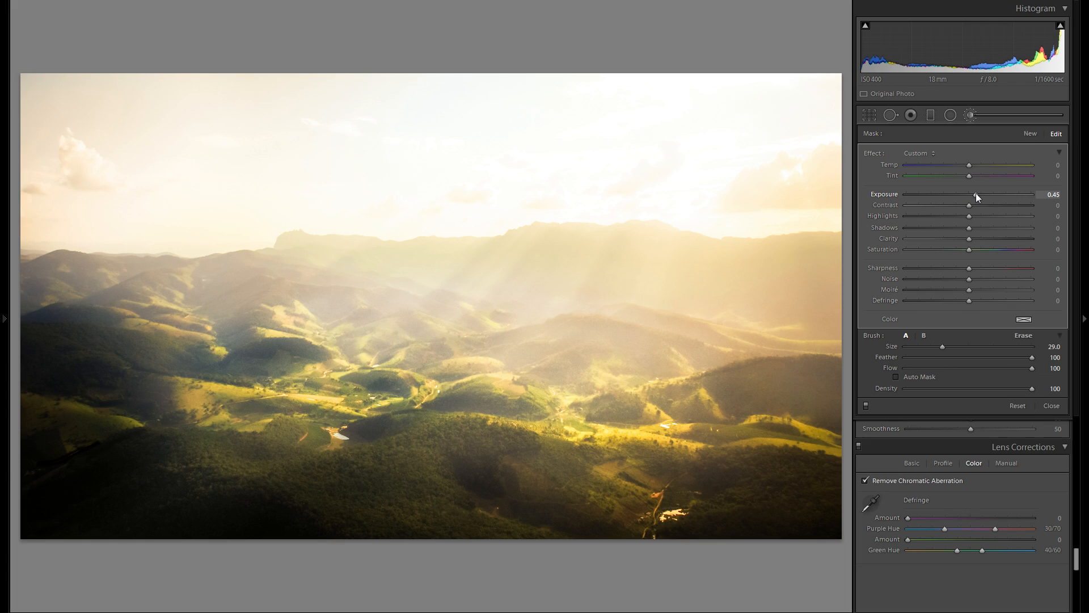
pyautogui.click(974, 115)
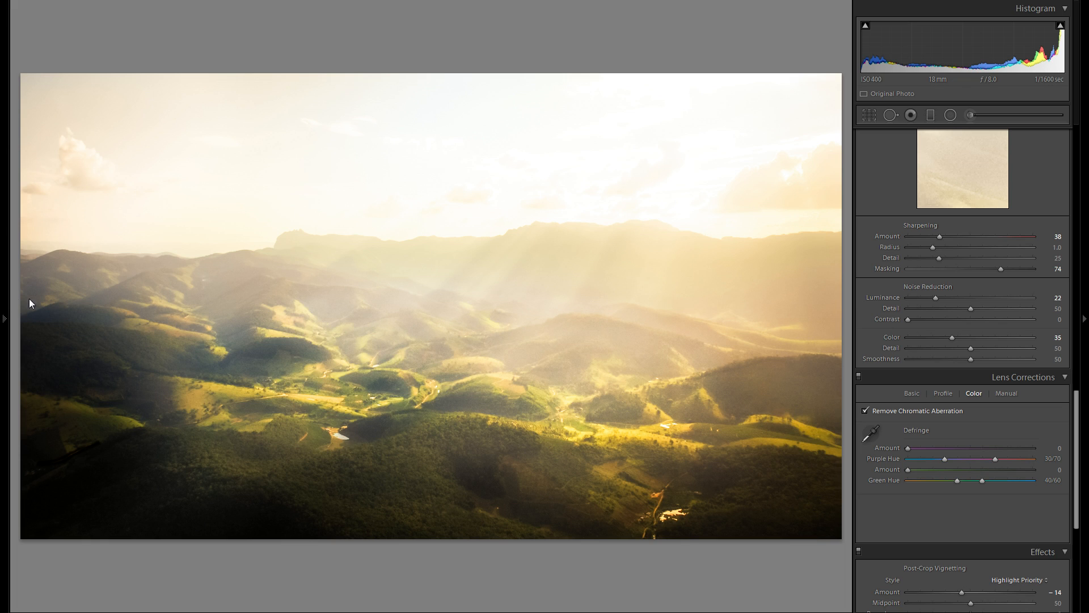
# Compare the finished edit with the originally imported photo through the edit history, and return to the latest exposure adjustment.
pyautogui.moveTo(157, 297); pyautogui.dragTo(157, 297)
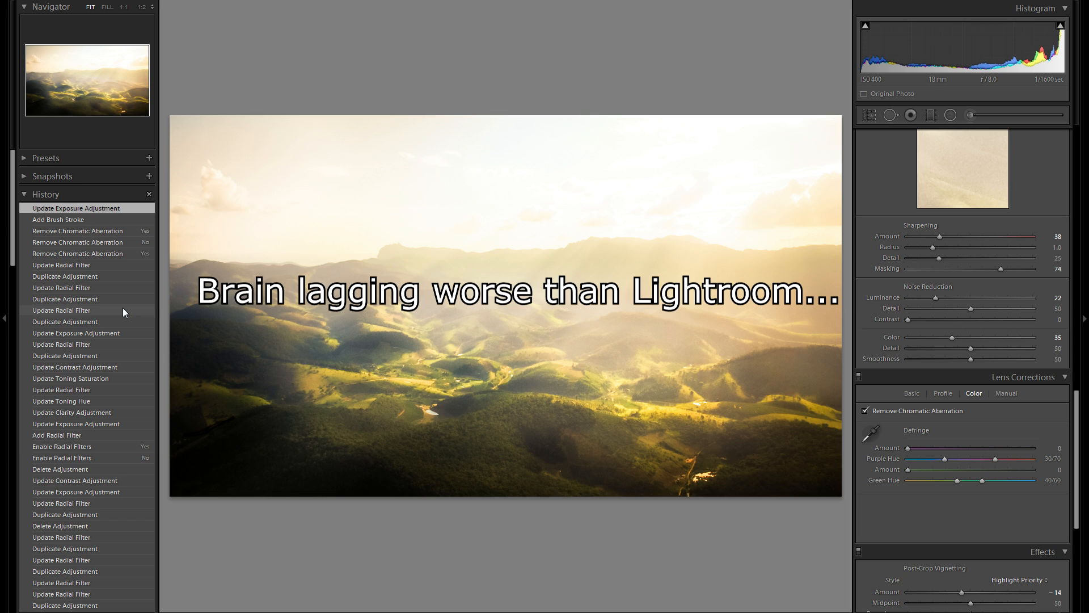
pyautogui.scroll(-15, 126, 369)
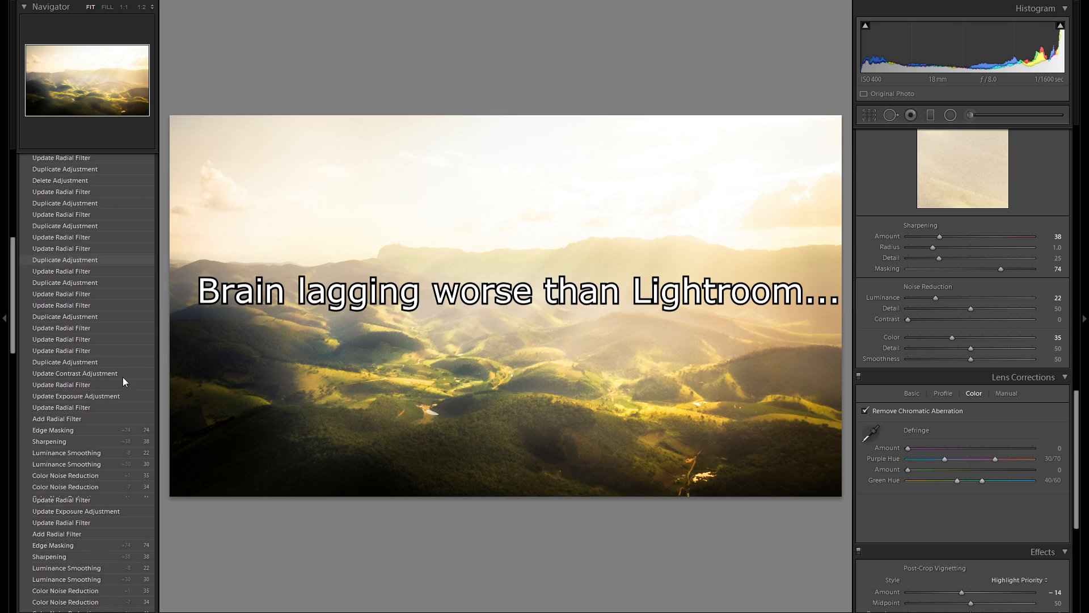
pyautogui.scroll(-5, 114, 462)
pyautogui.click(85, 586)
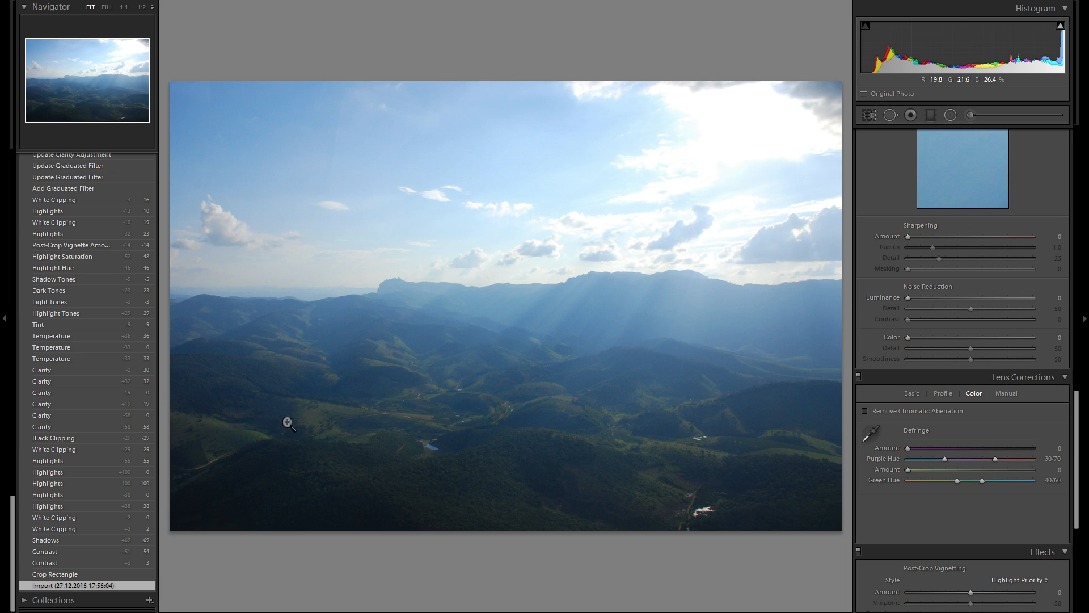
pyautogui.scroll(15, 117, 400)
pyautogui.click(103, 210)
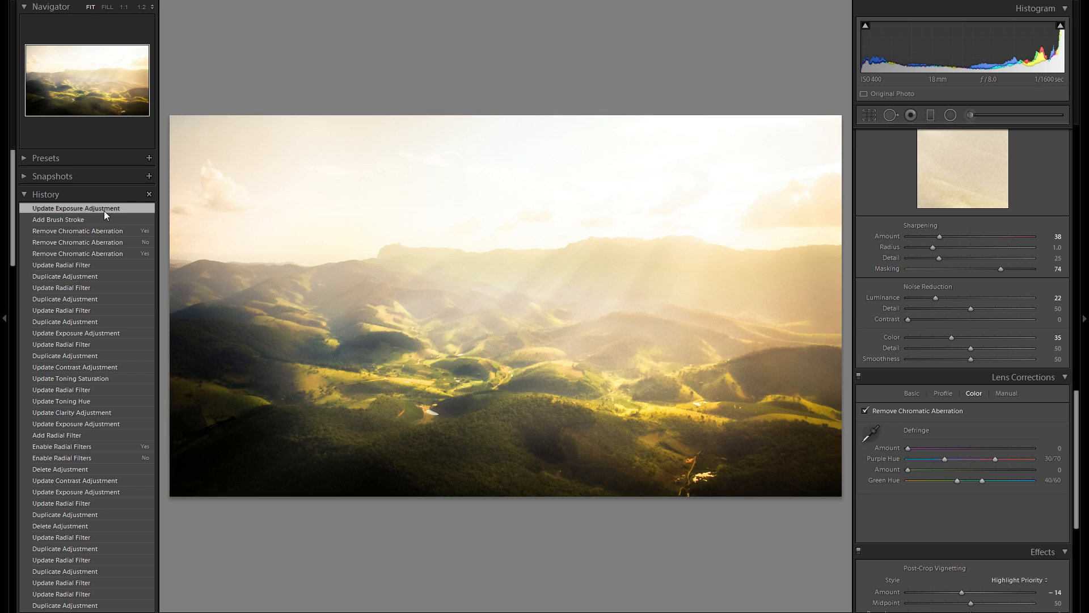
pyautogui.press('F7')
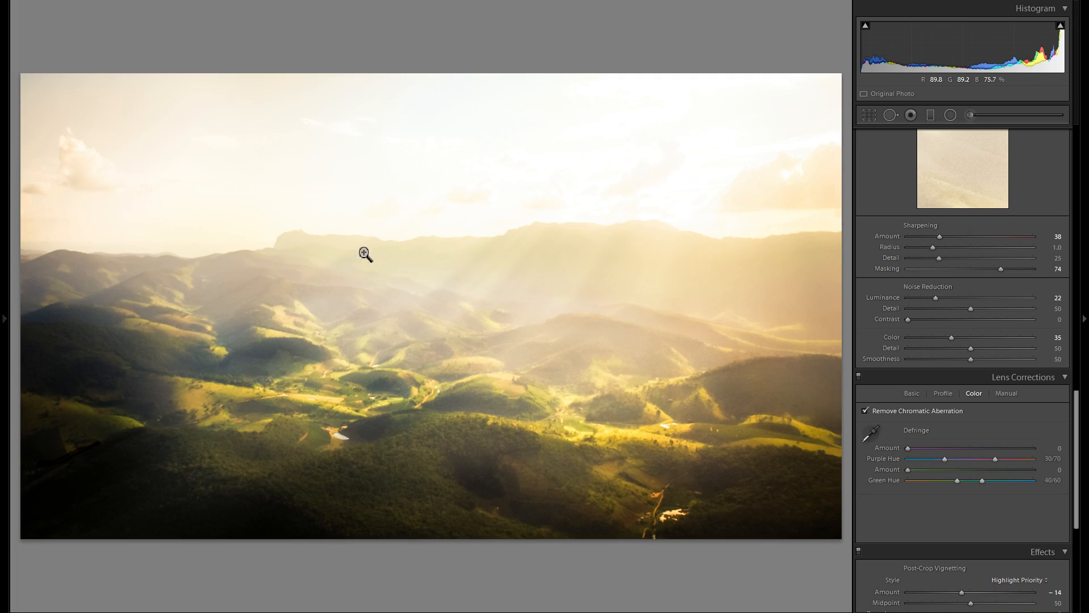